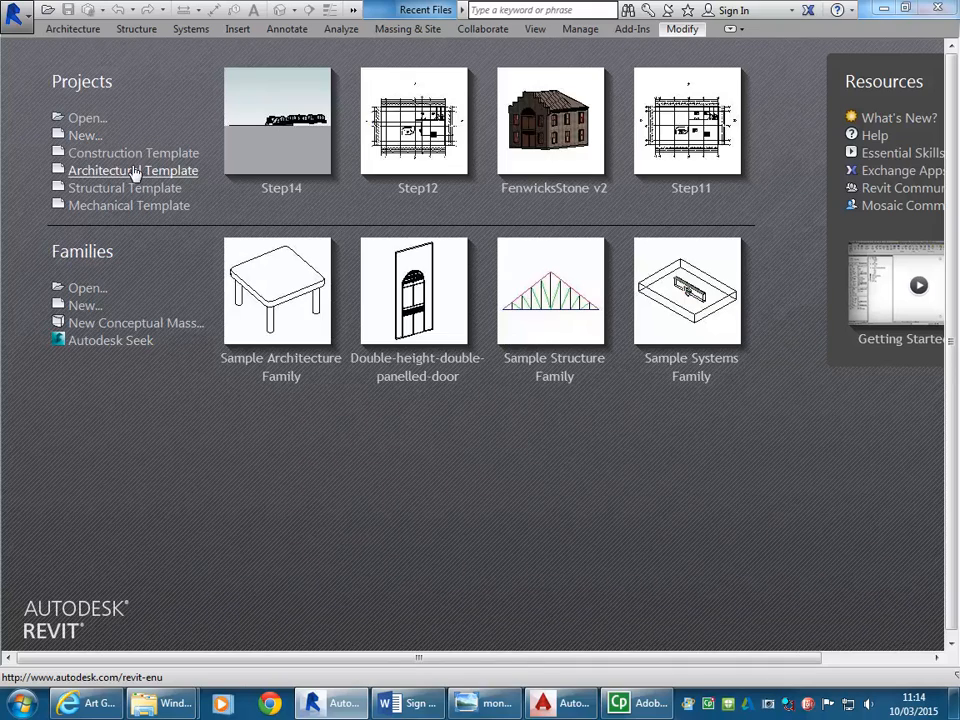
Step: Create a new project based on the Architectural Template
click(15, 14)
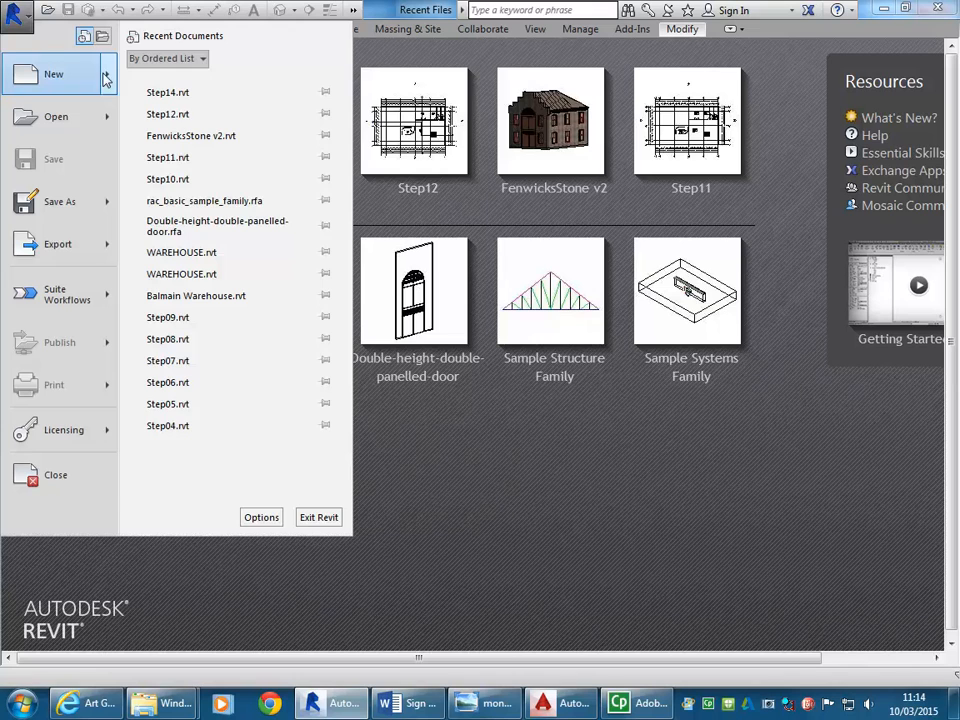
mouse_move(78, 62)
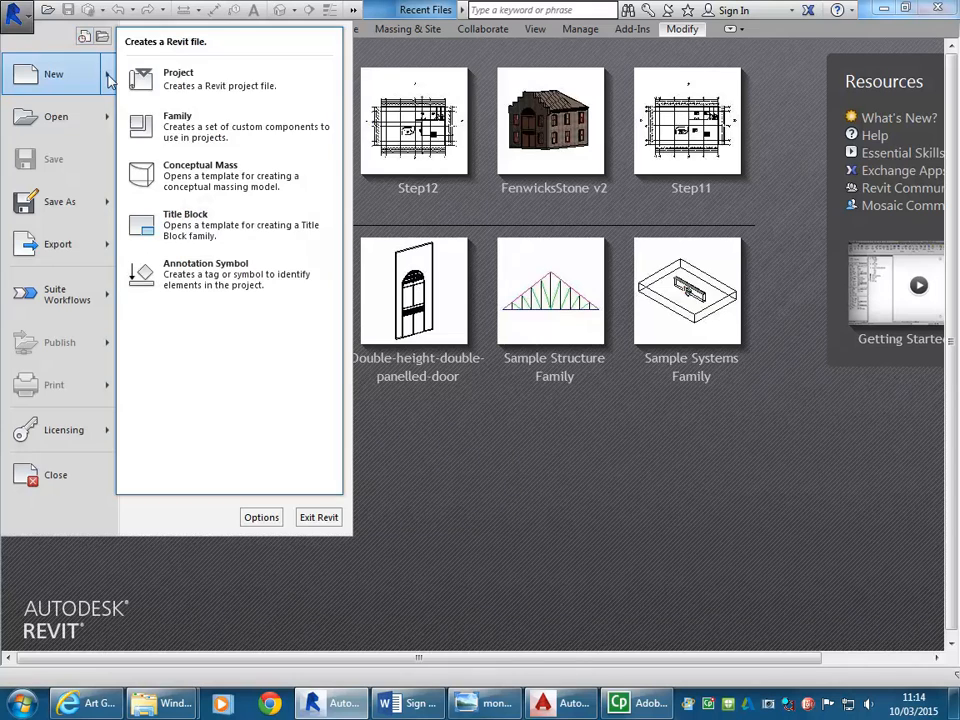
click(206, 80)
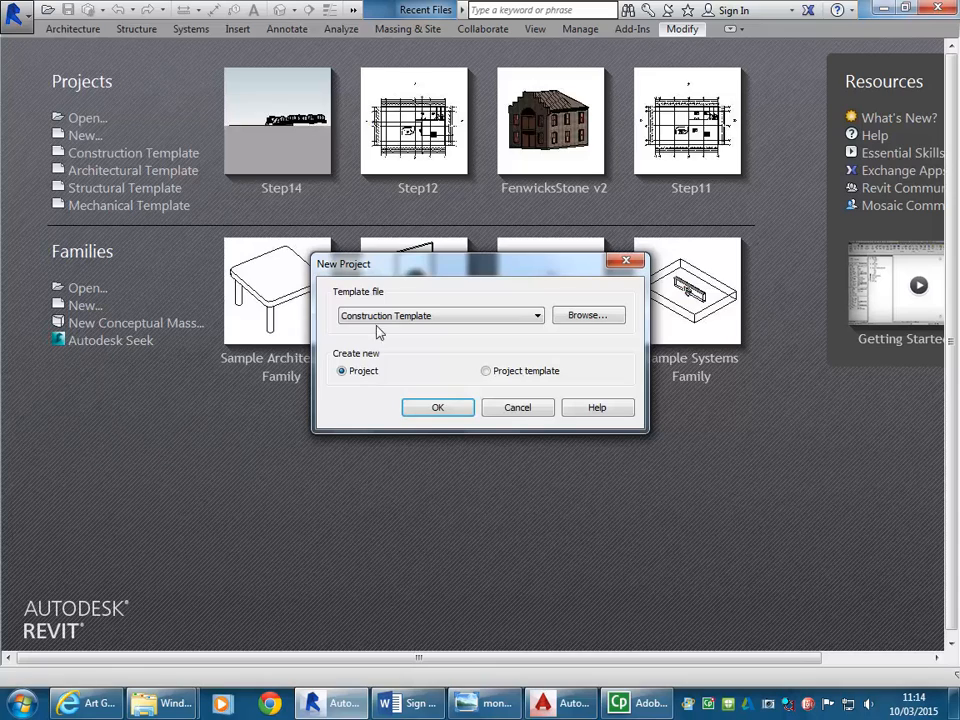
click(474, 318)
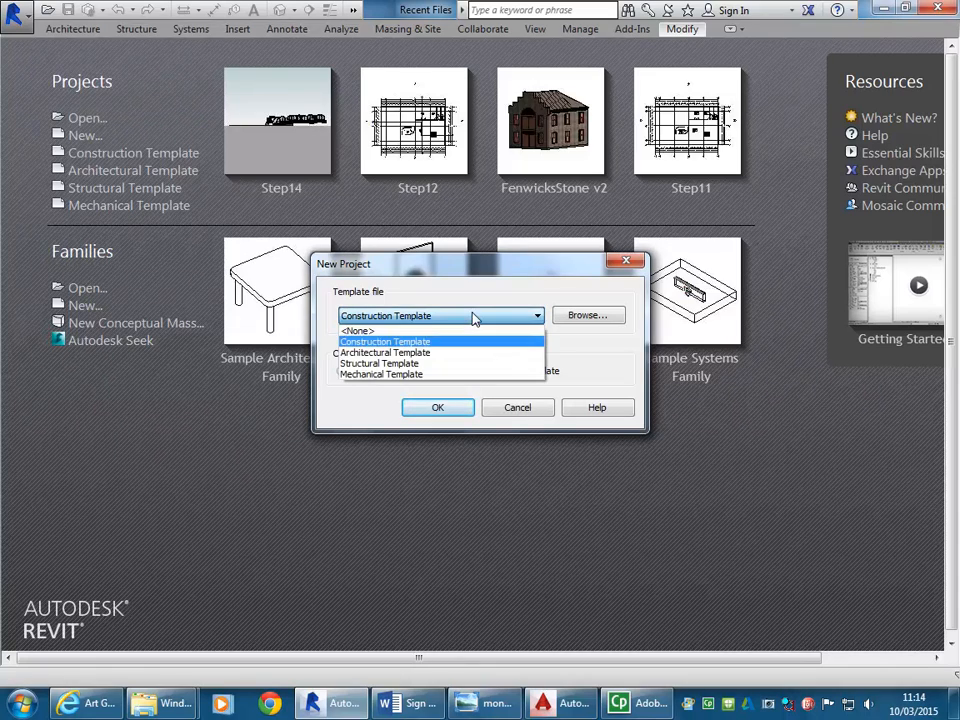
click(388, 352)
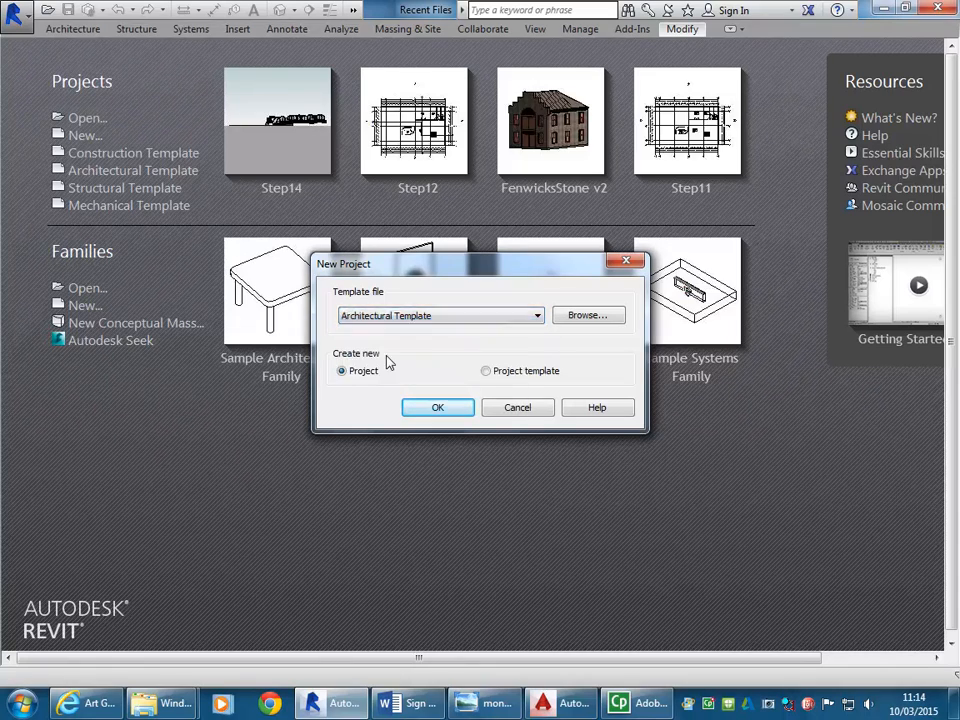
click(440, 408)
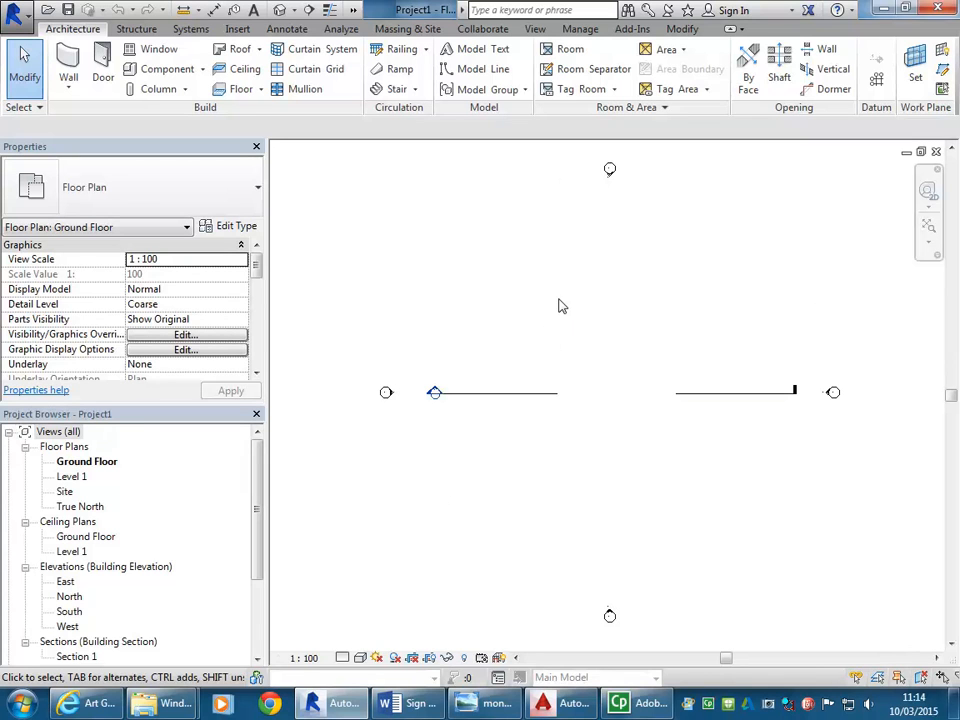
Step: Duplicate the Ground Floor floor plan view without detailing
right_click(86, 464)
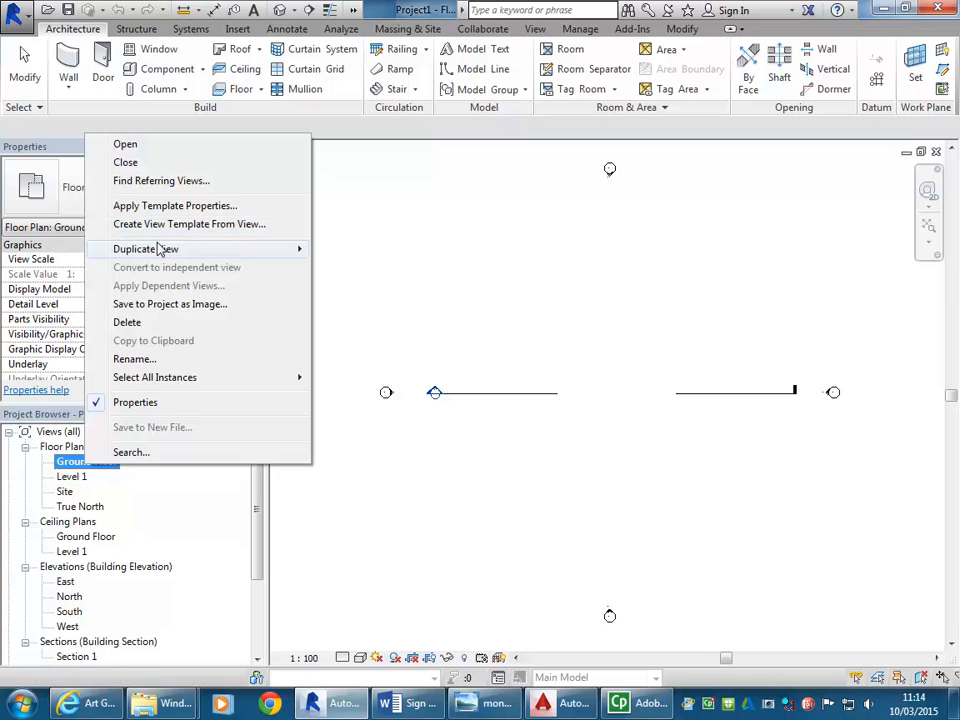
mouse_move(158, 252)
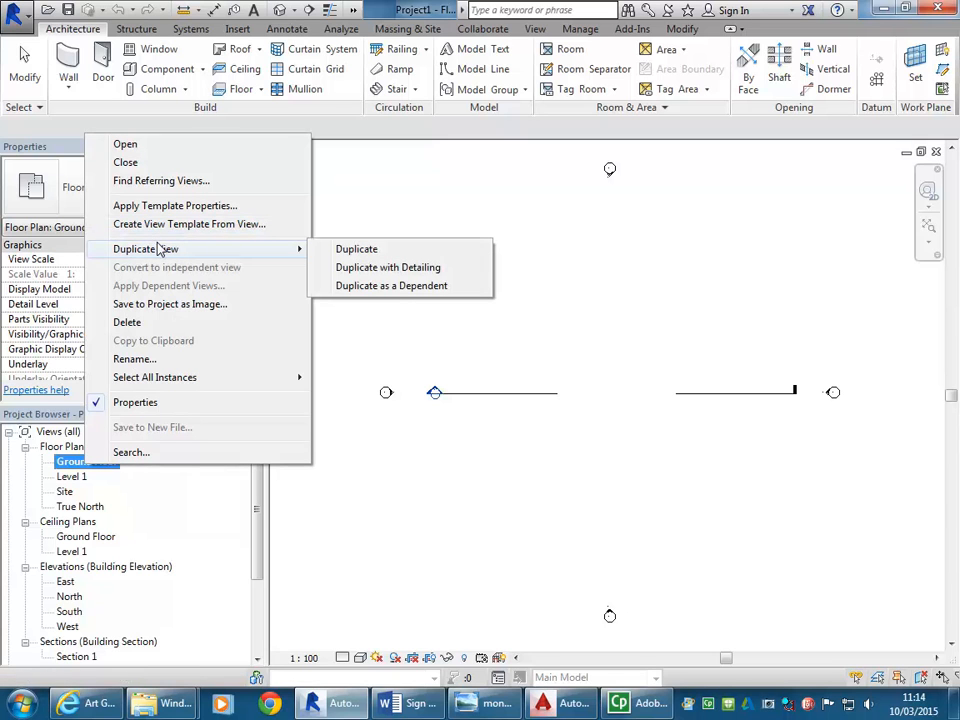
right_click(72, 465)
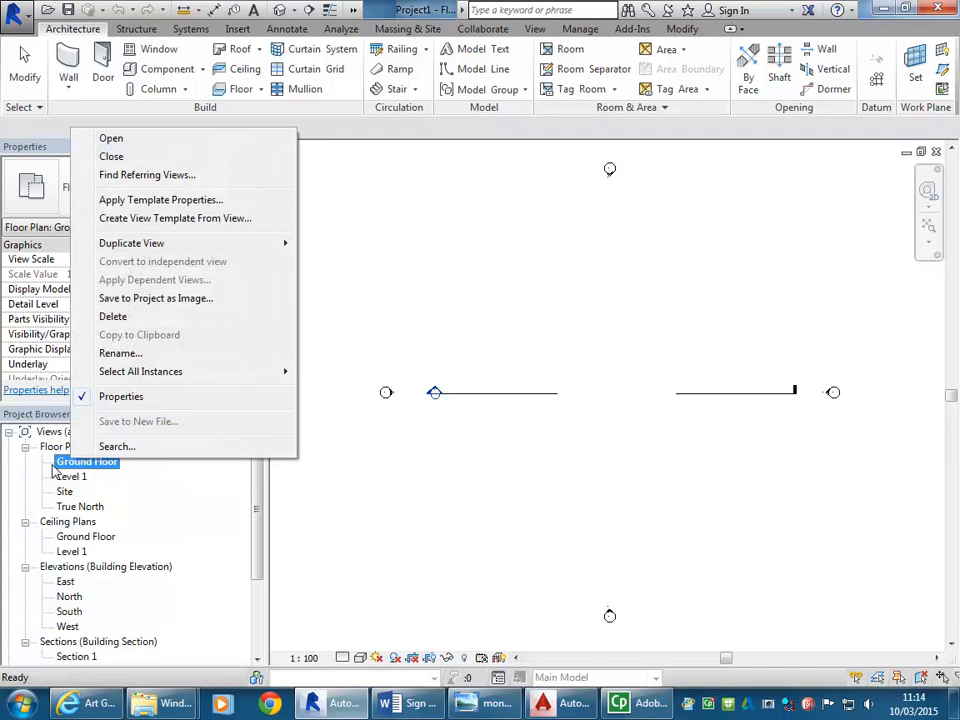
mouse_move(131, 246)
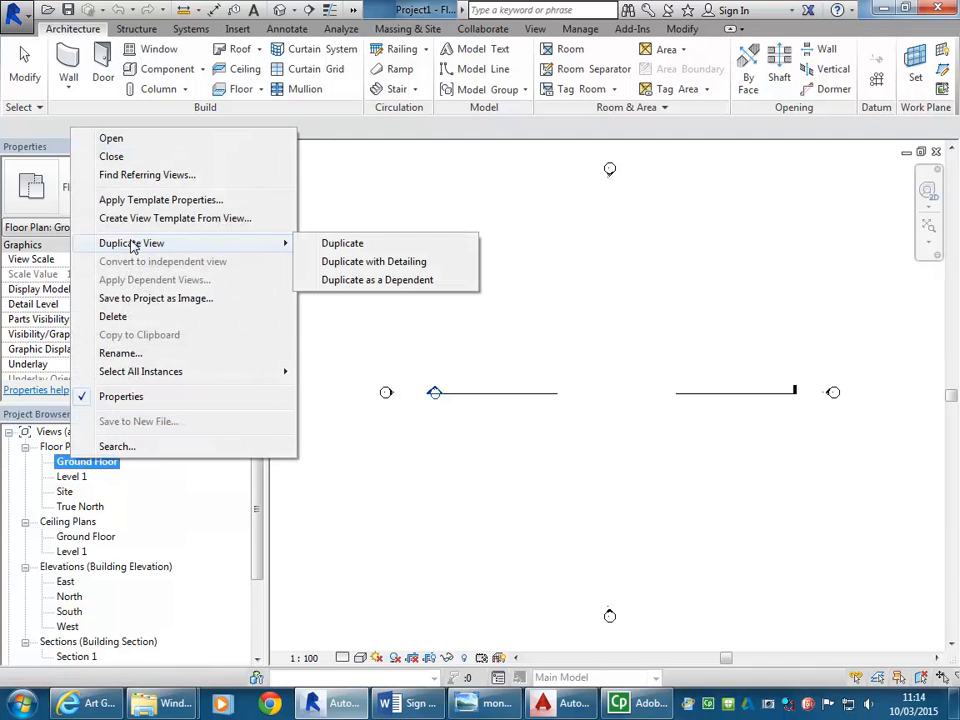
click(361, 247)
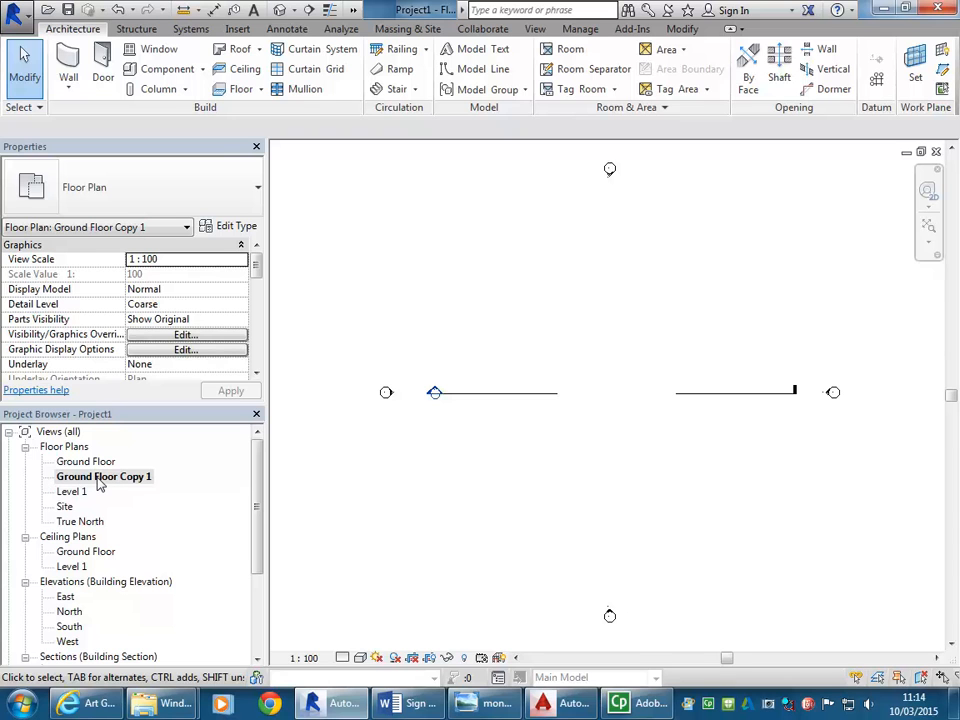
Step: Rename the duplicated Ground Floor plan view as "Ground Floor w image"
right_click(99, 480)
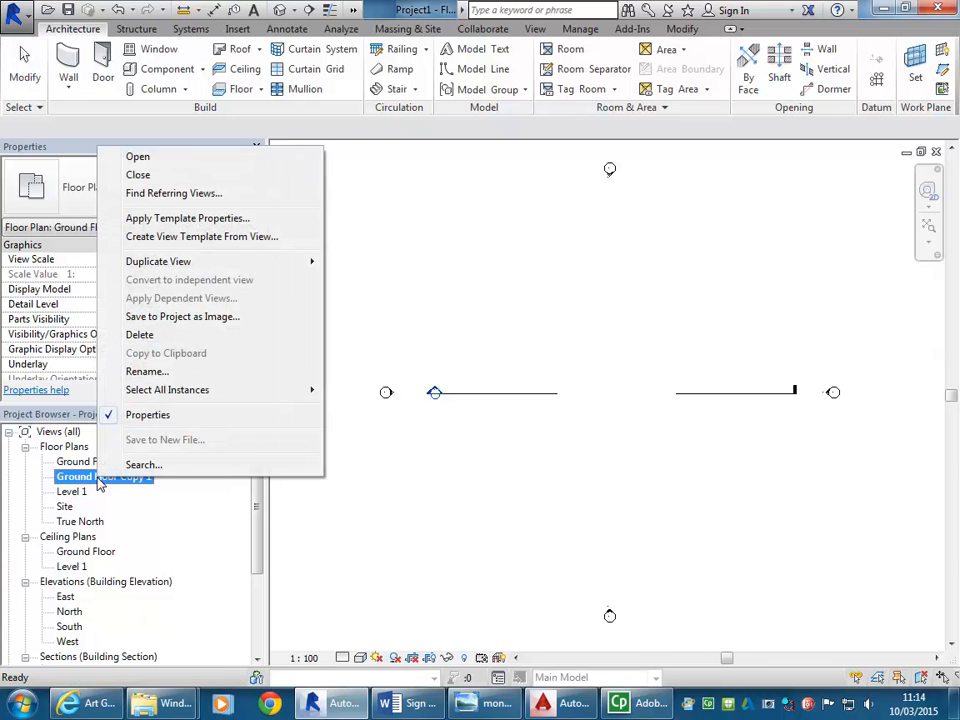
click(147, 371)
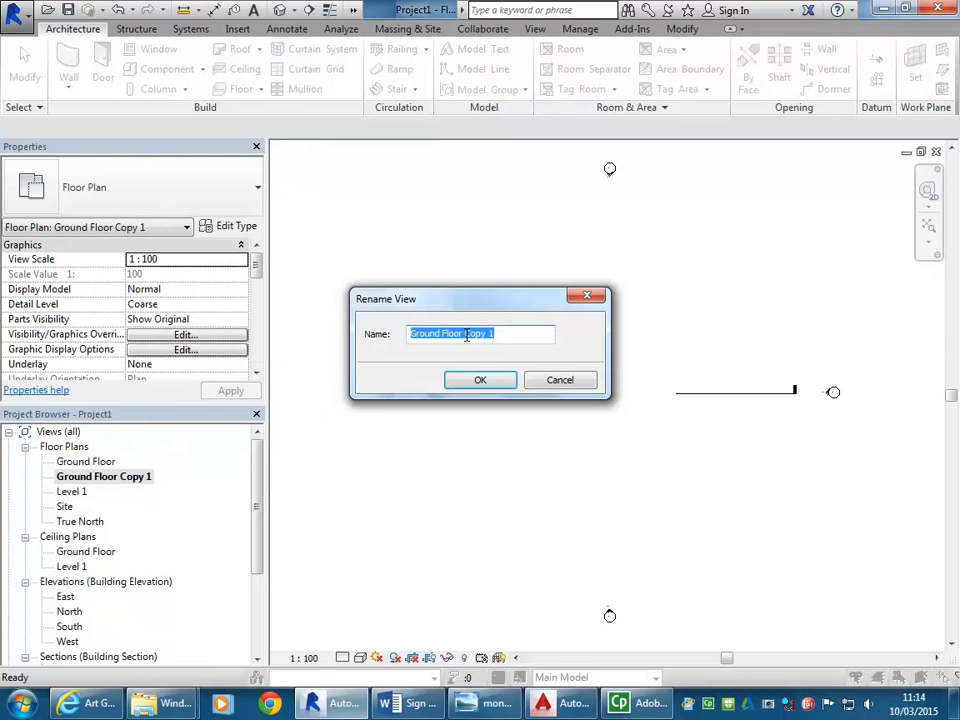
drag(465, 333, 559, 330)
text(w )
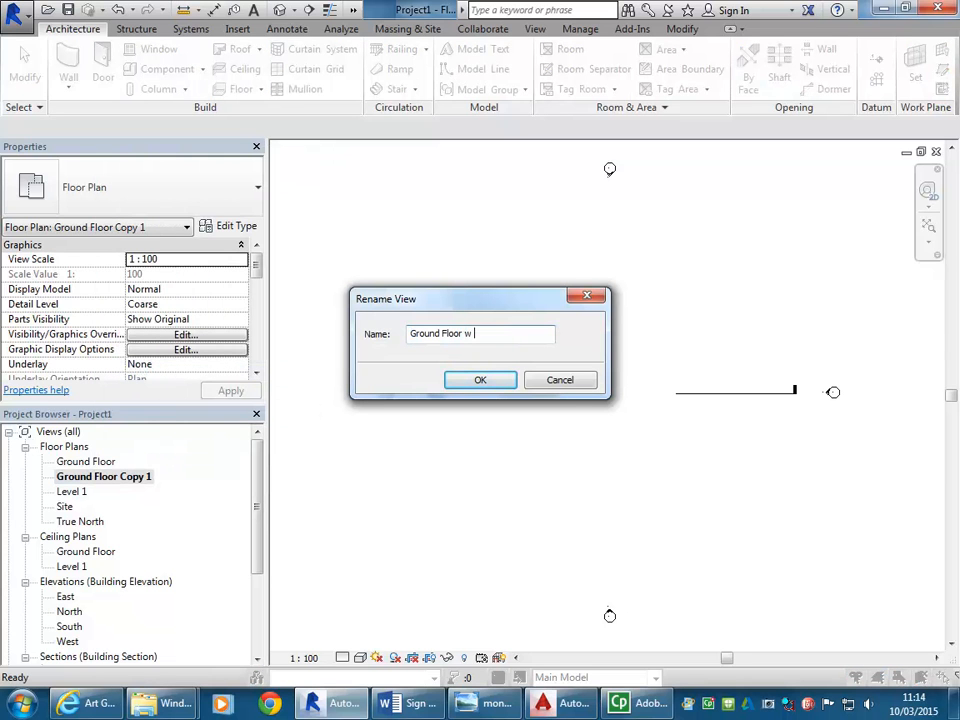
text(image)
click(470, 380)
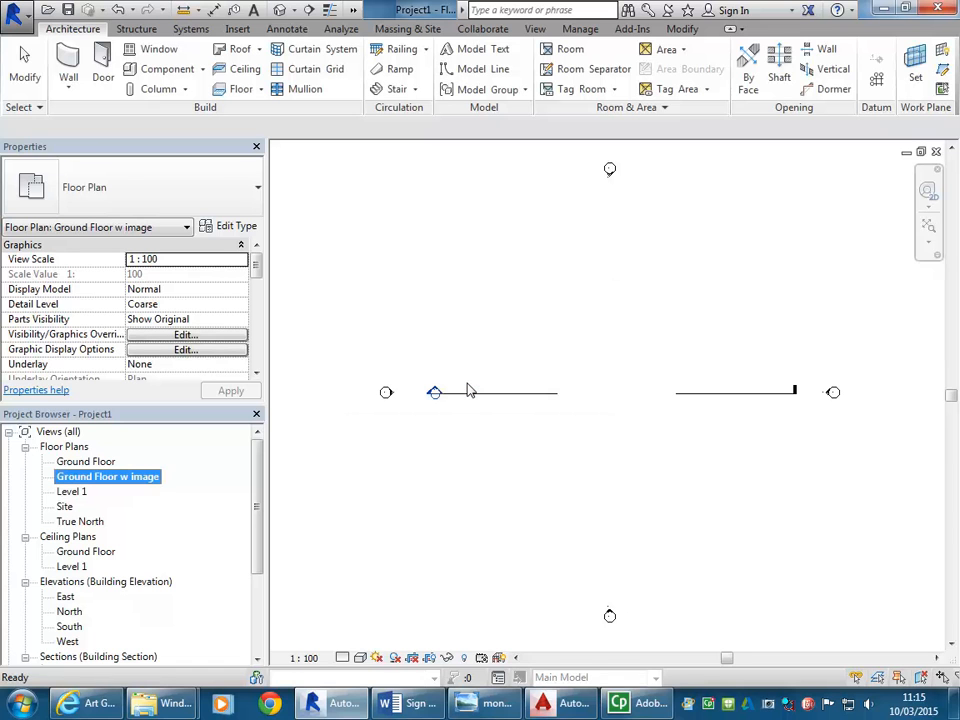
click(470, 332)
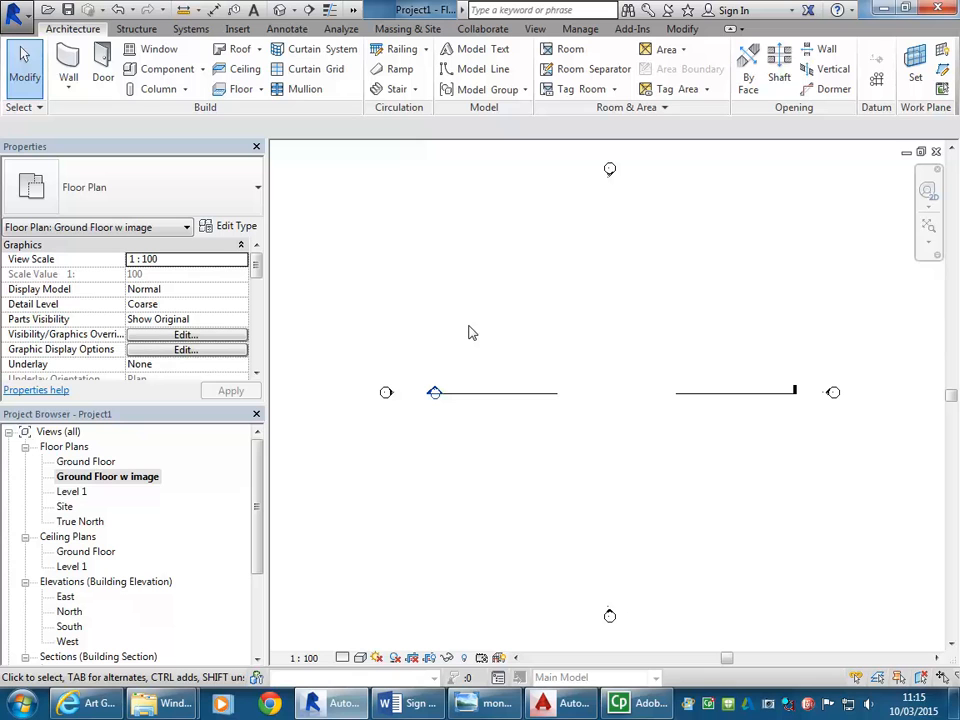
Step: Import the image mondrian-tableau-11-1921-5.jpg from the Reference Images folder inside BD2 IDST203A Design Visualisations on the StudentResources (P:) drive
click(237, 30)
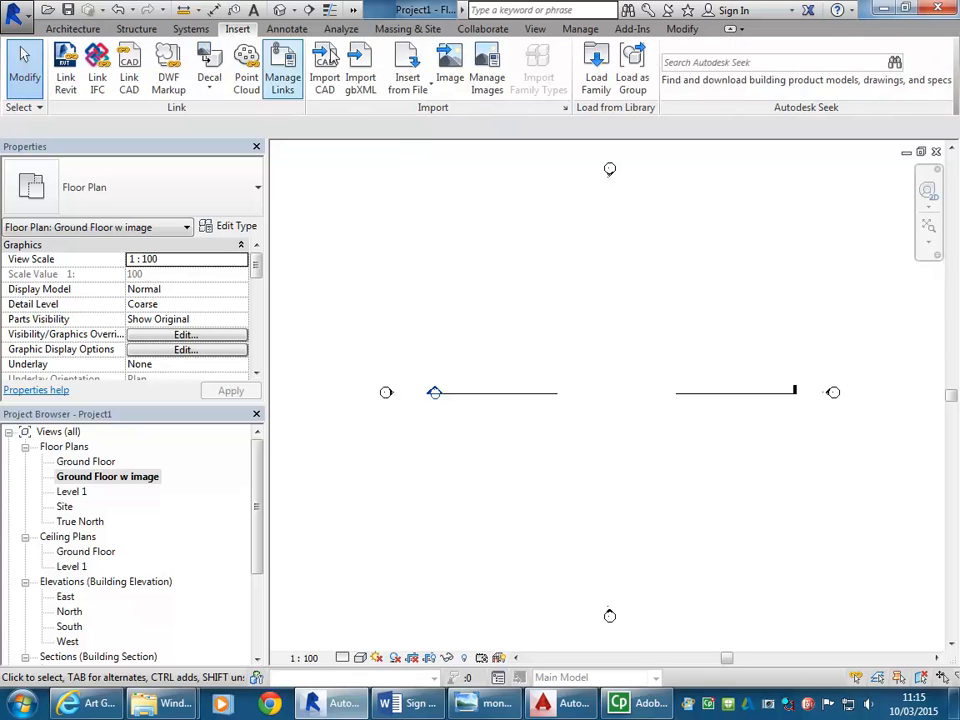
click(448, 72)
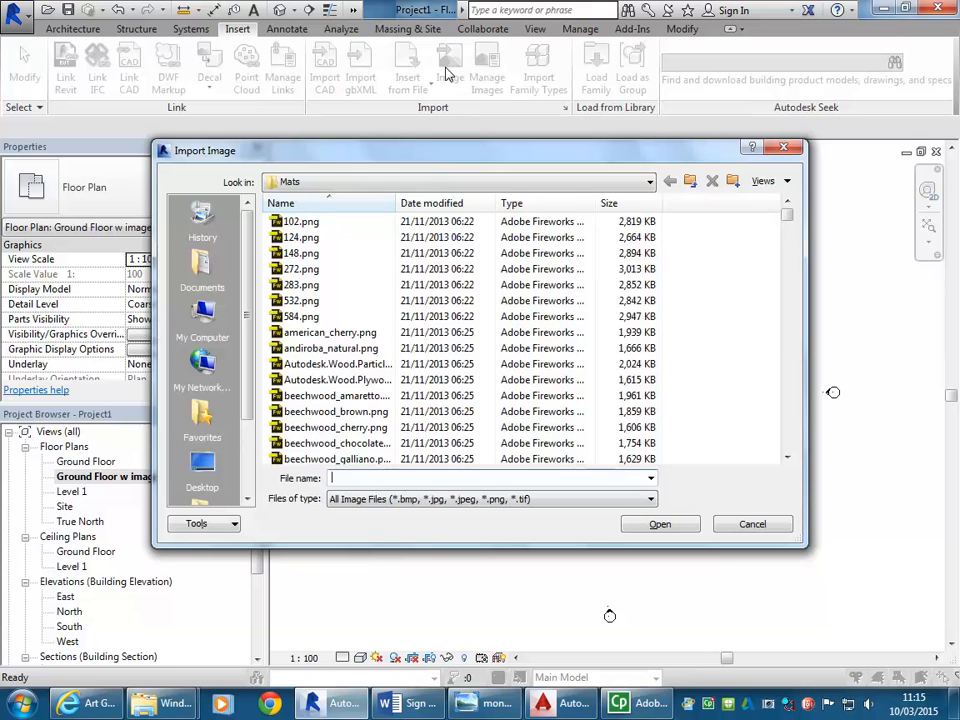
click(423, 184)
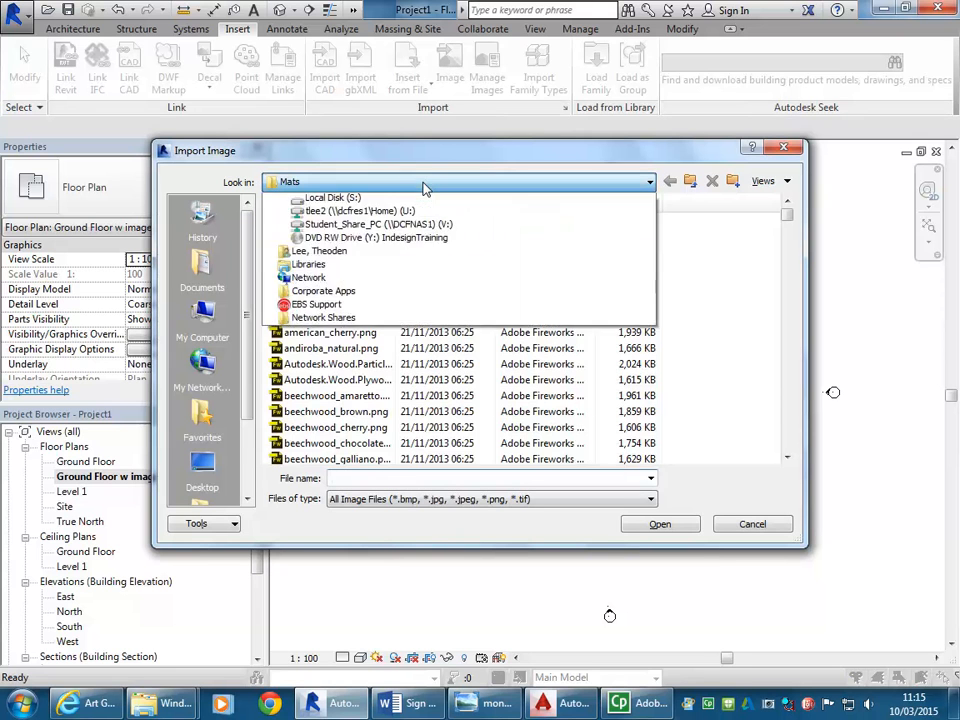
click(385, 336)
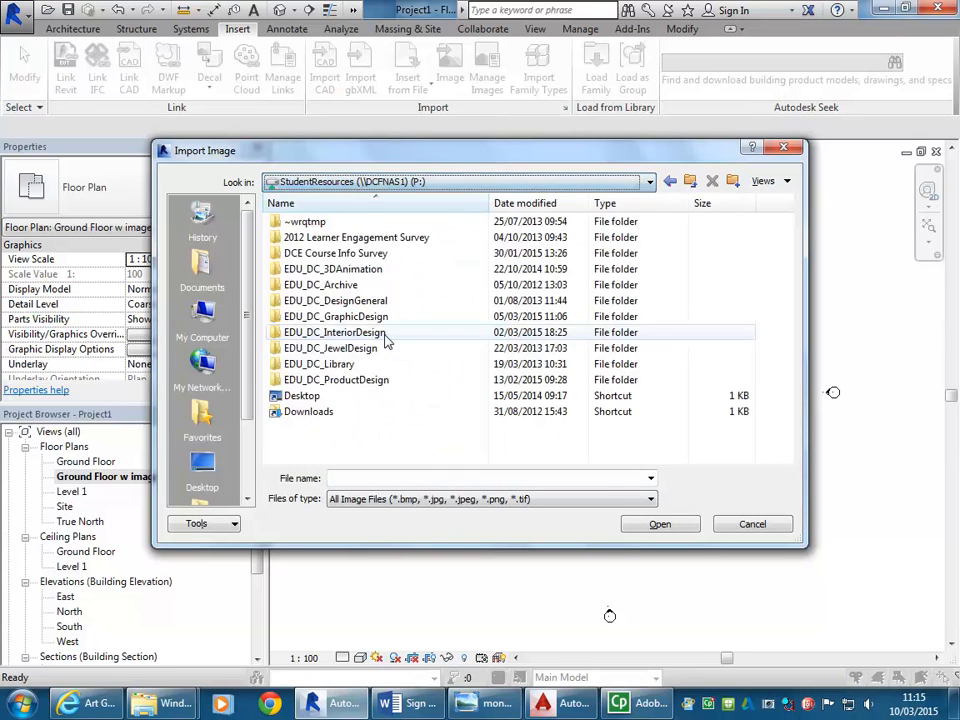
double_click(343, 332)
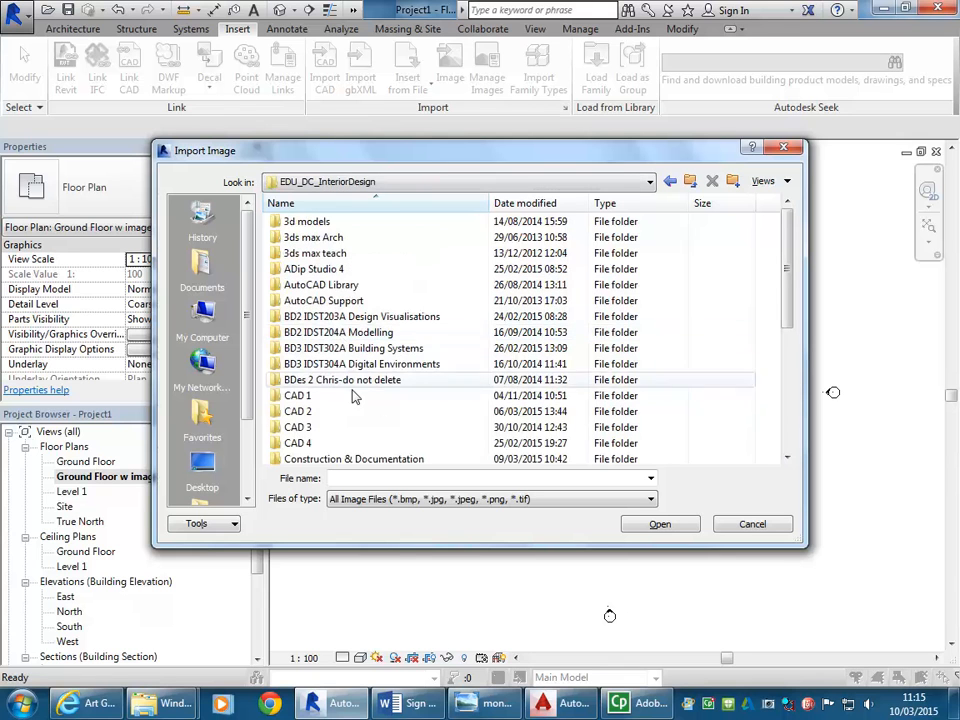
double_click(346, 316)
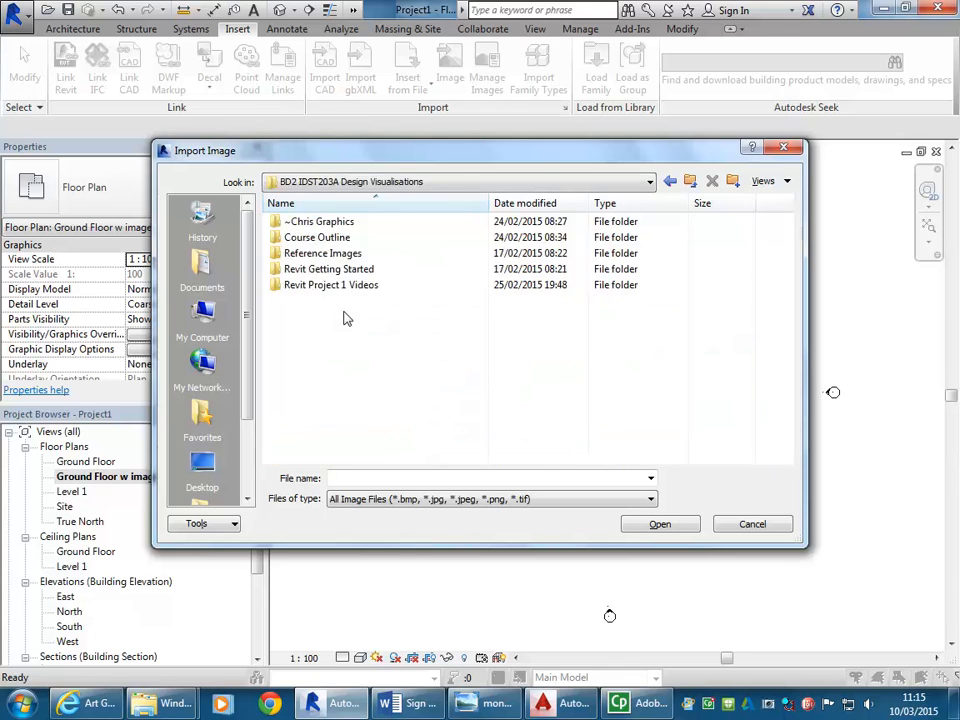
double_click(307, 253)
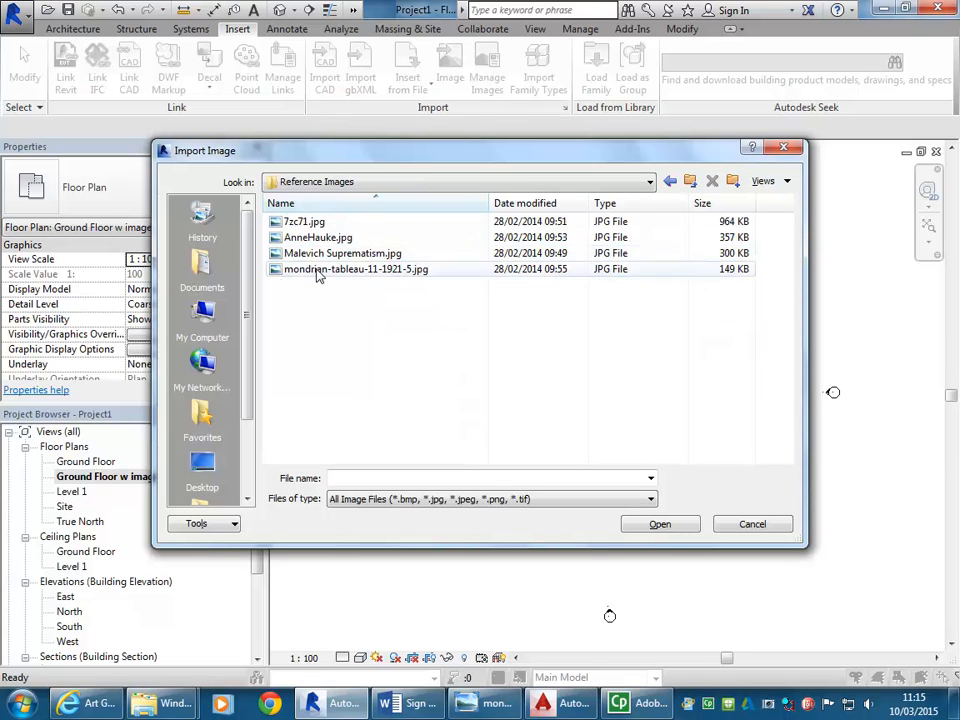
click(317, 270)
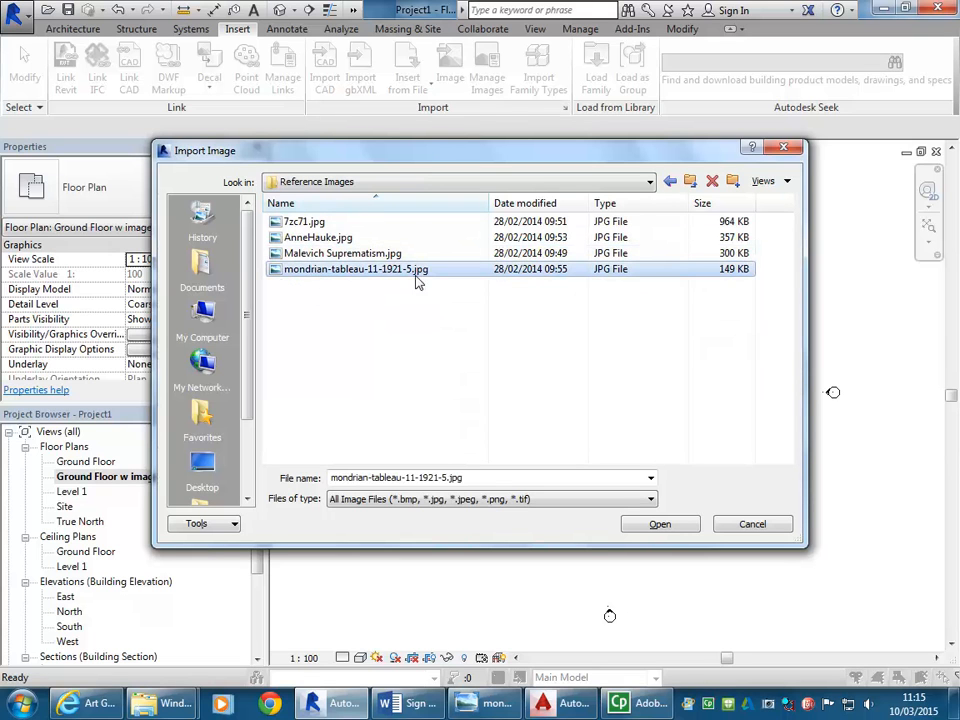
double_click(284, 275)
Step: Place the imported Mondrian image centrally between the four elevation markers and leave it deselected
scroll(605, 446, down, 3)
middle_drag(605, 446, 578, 431)
scroll(578, 431, up, 2)
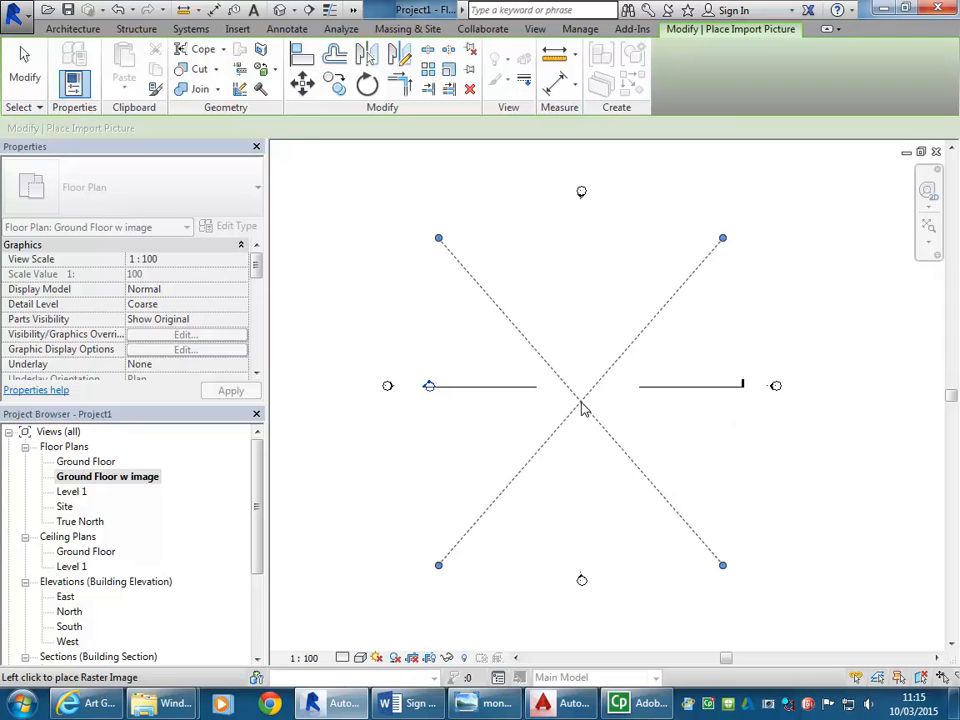
click(583, 407)
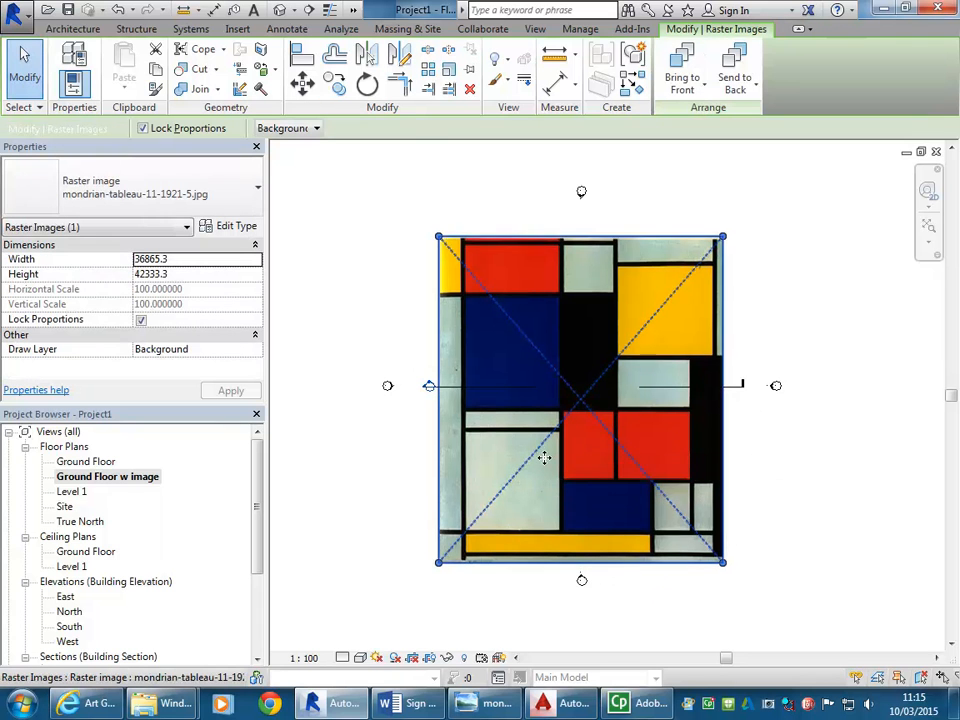
click(400, 494)
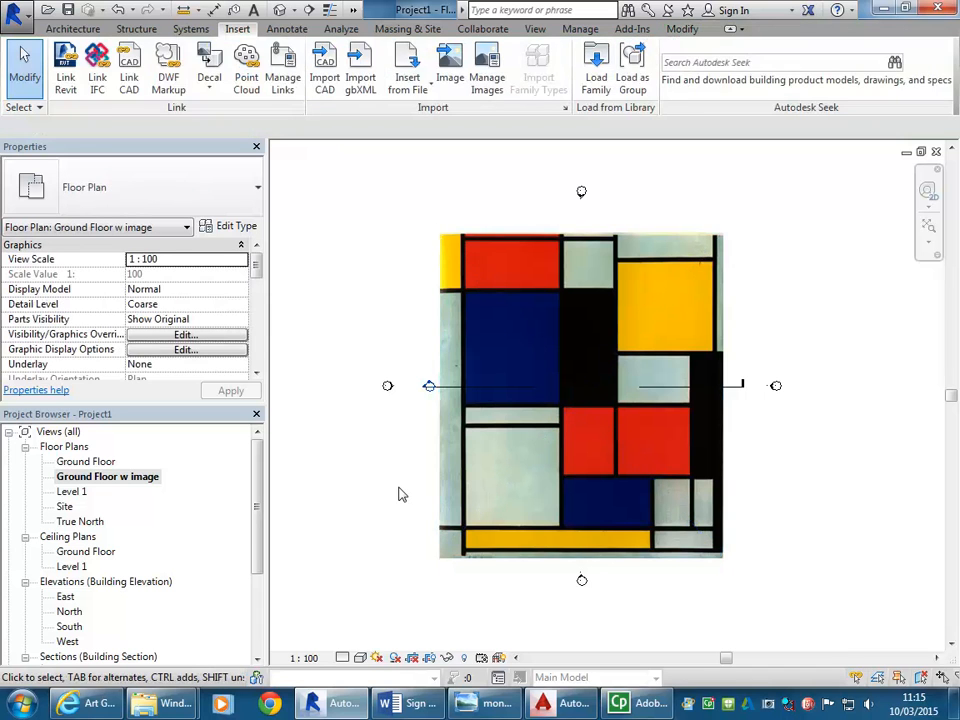
click(457, 499)
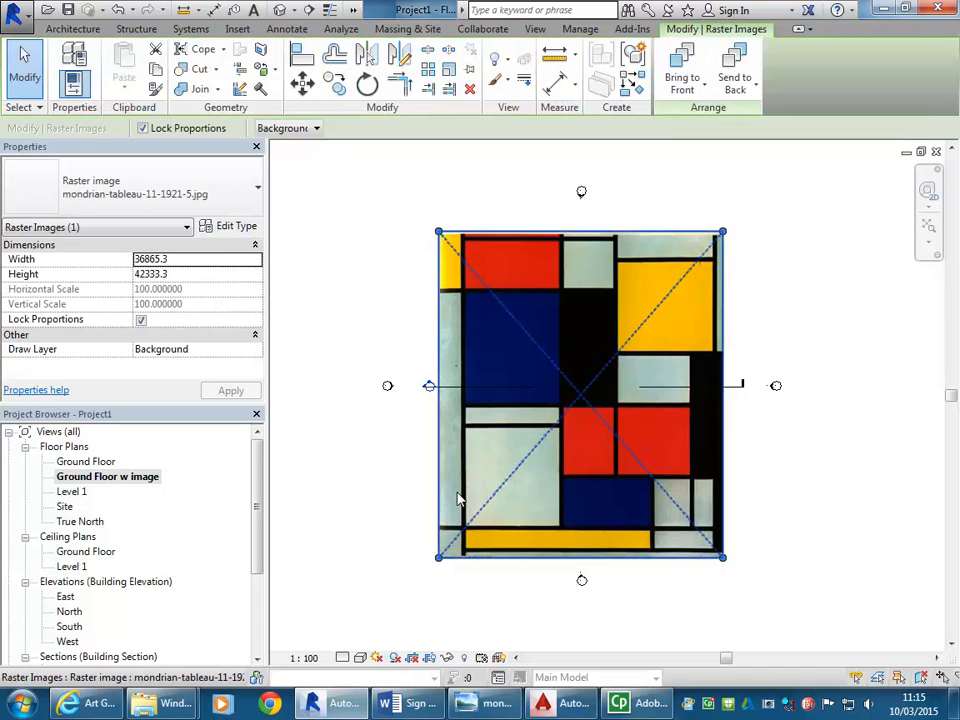
click(360, 482)
Step: Compare the Ground Floor plan with the Ground Floor w image plan to check which view contains the image
double_click(80, 463)
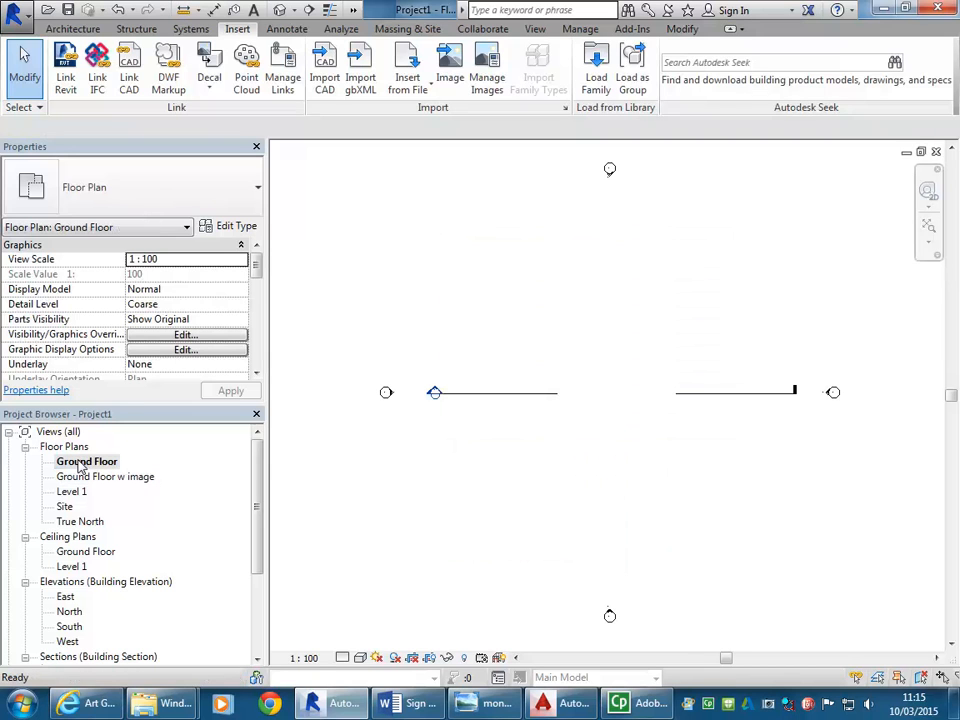
double_click(92, 478)
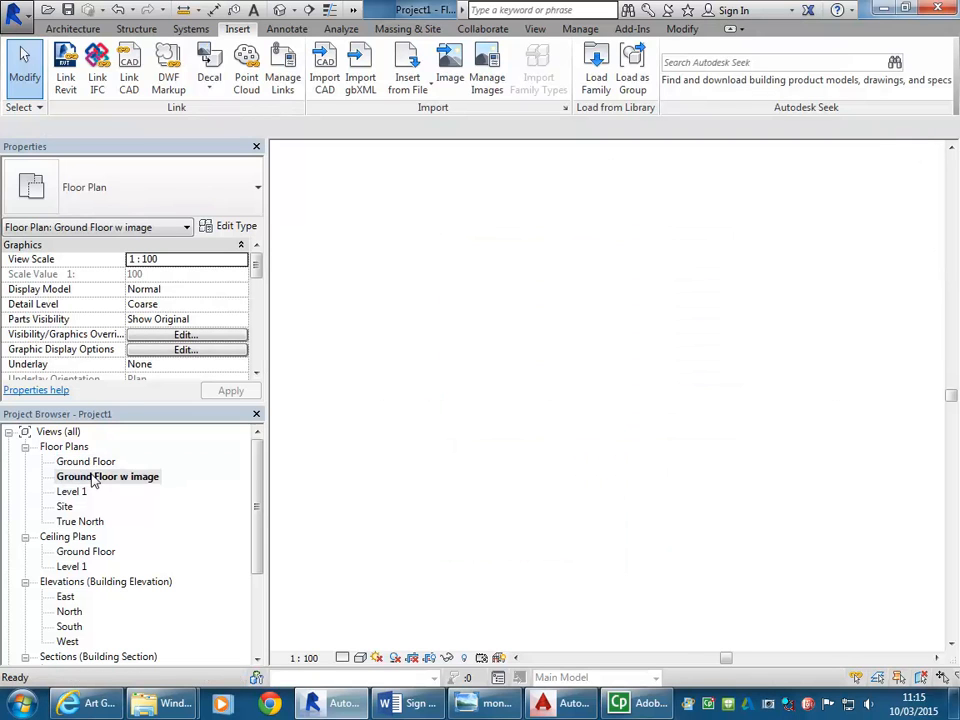
key(ctrl+Tab)
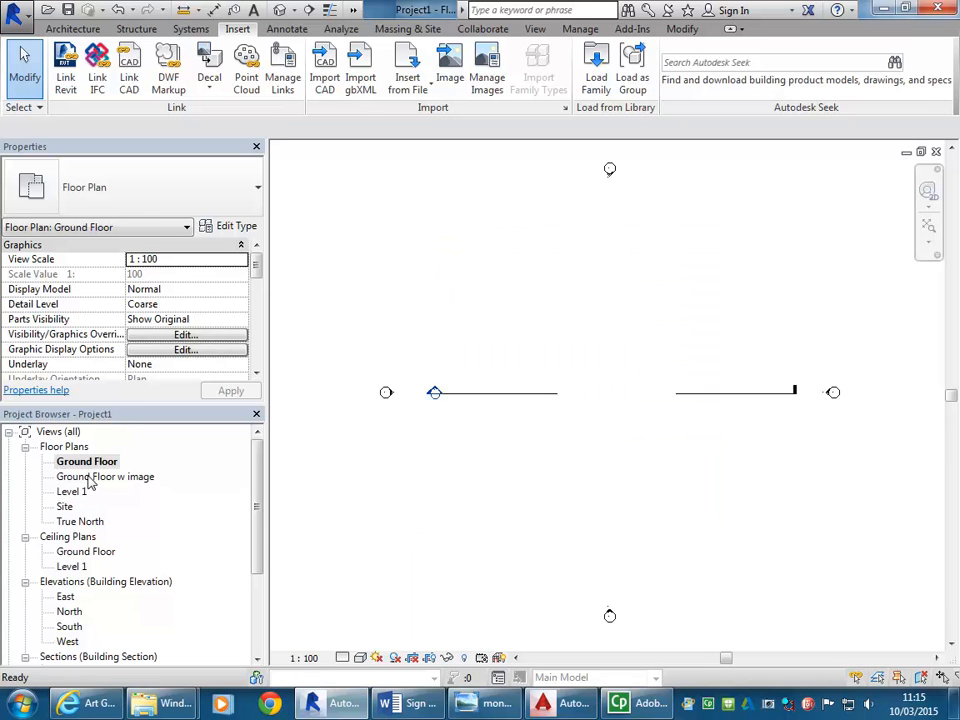
double_click(90, 478)
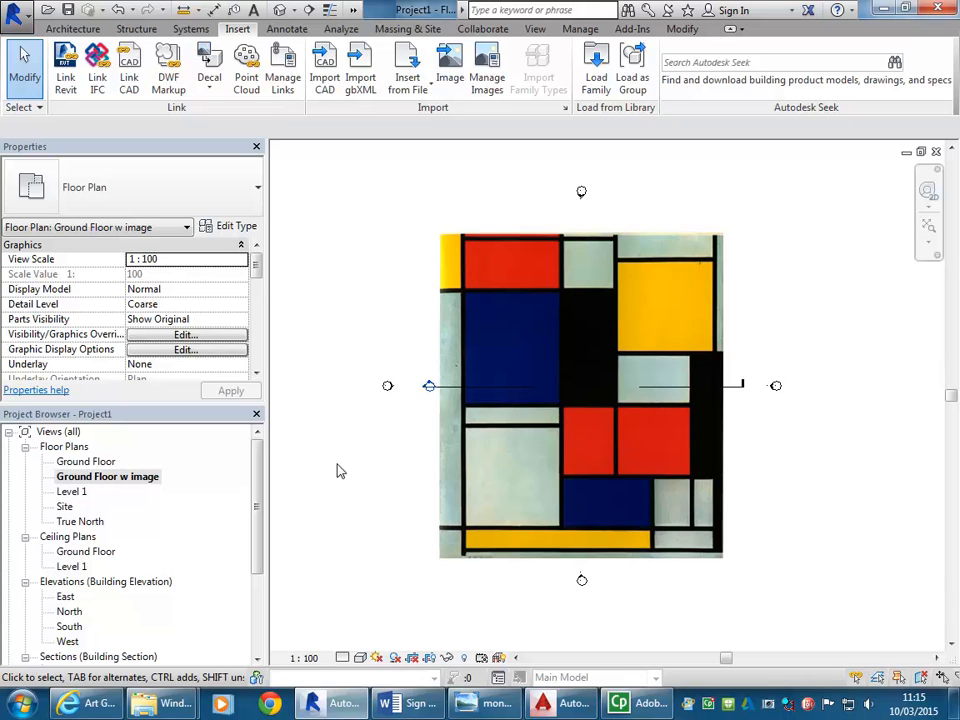
middle_drag(373, 488, 356, 491)
scroll(356, 476, up, 1)
scroll(356, 491, up, 1)
scroll(356, 491, down, 1)
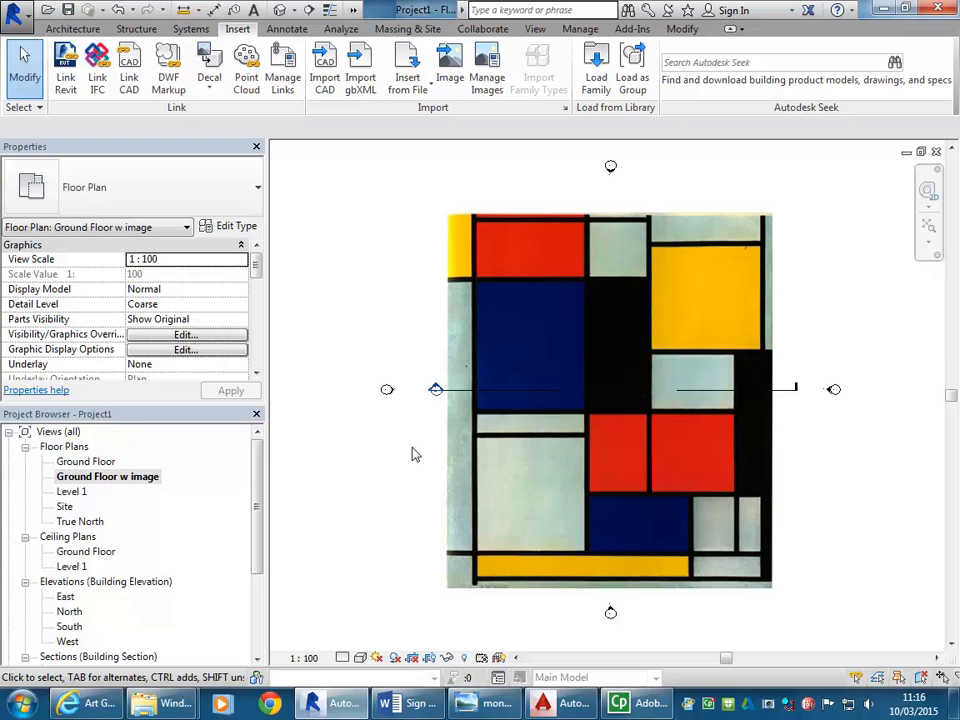
click(454, 437)
click(430, 452)
Step: Draw a vertical reference plane through the large blue block near the image's left side, extending beyond its top and bottom edges
click(68, 30)
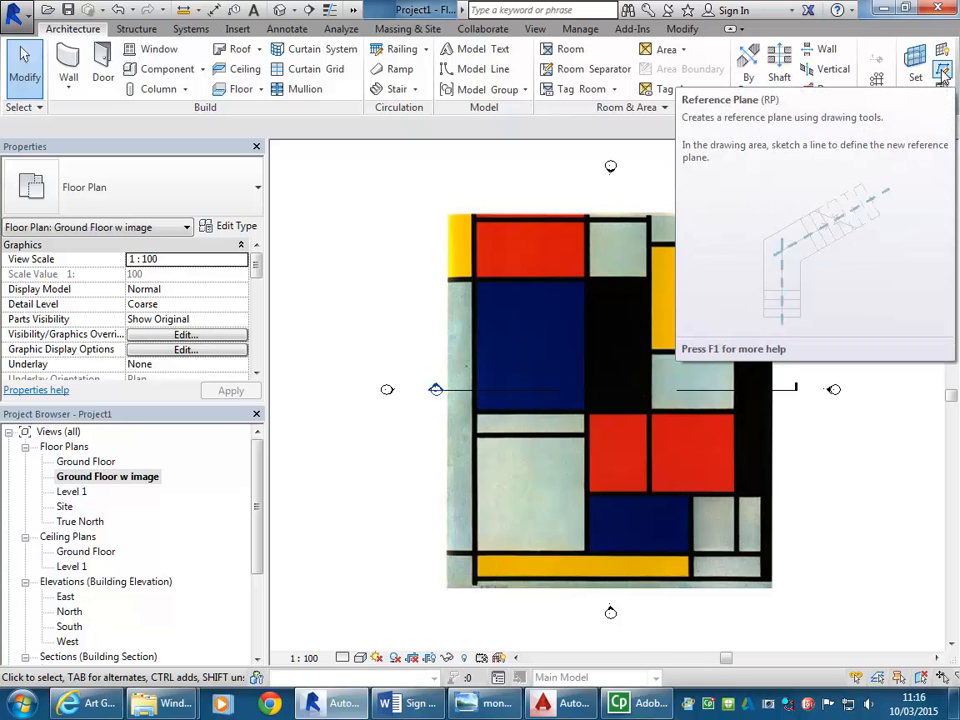
click(942, 74)
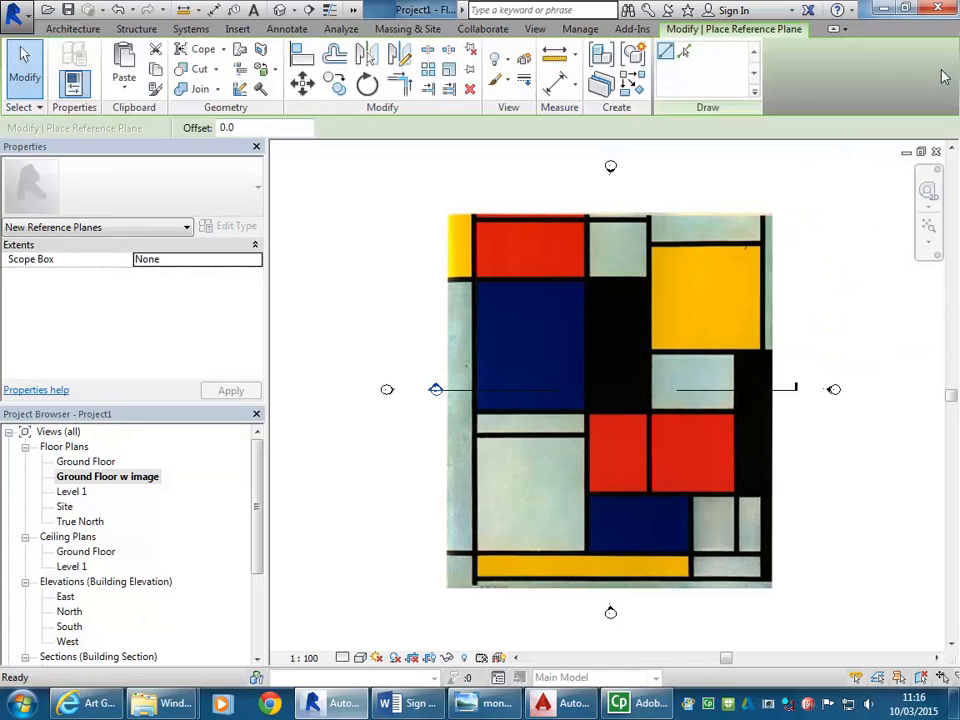
click(500, 190)
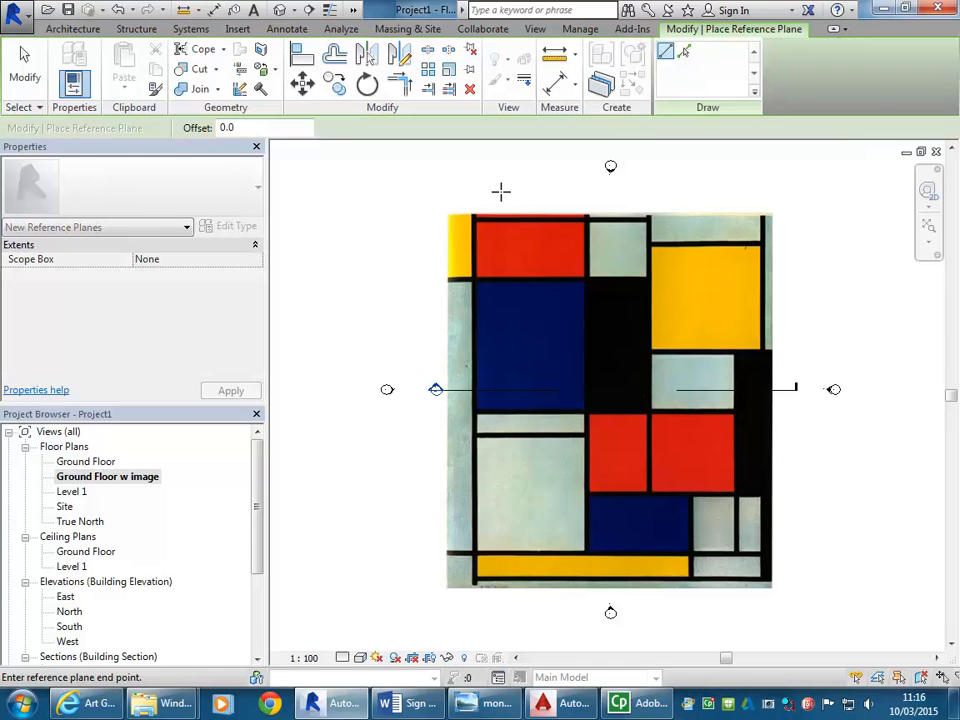
click(500, 618)
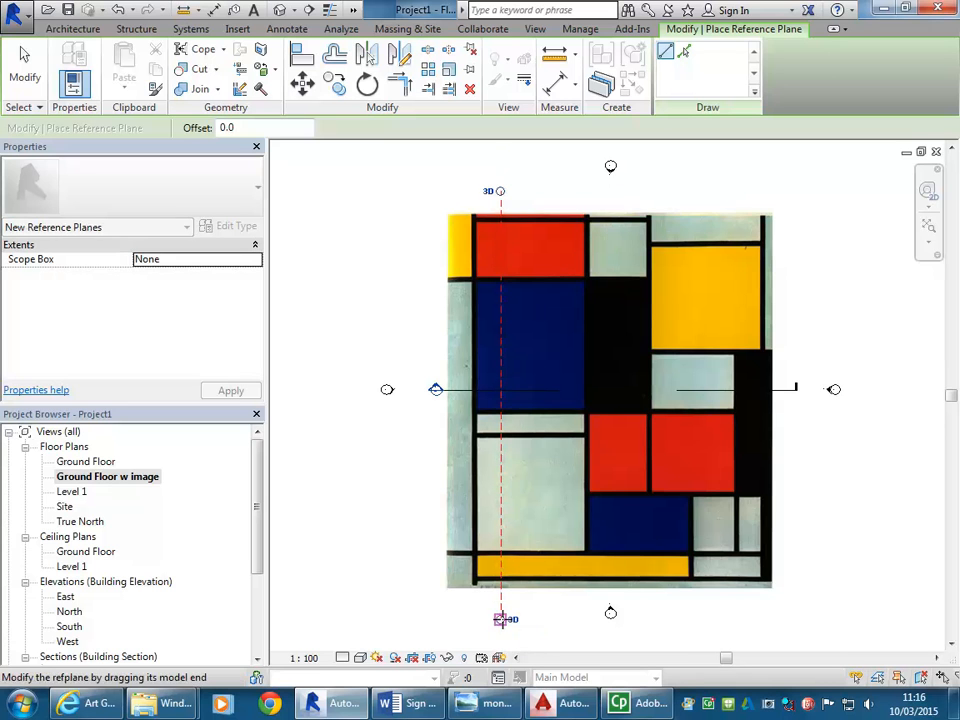
Step: Draw a second vertical reference plane about 22000 mm to the right of the first, with its ends level with the first plane's ends
click(500, 191)
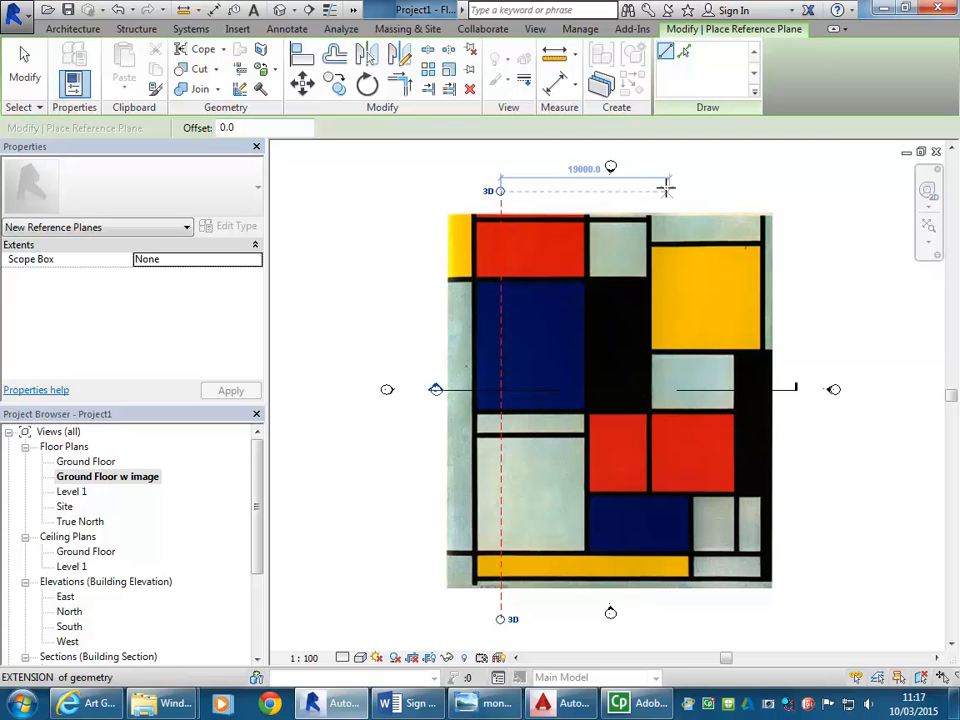
key(Escape)
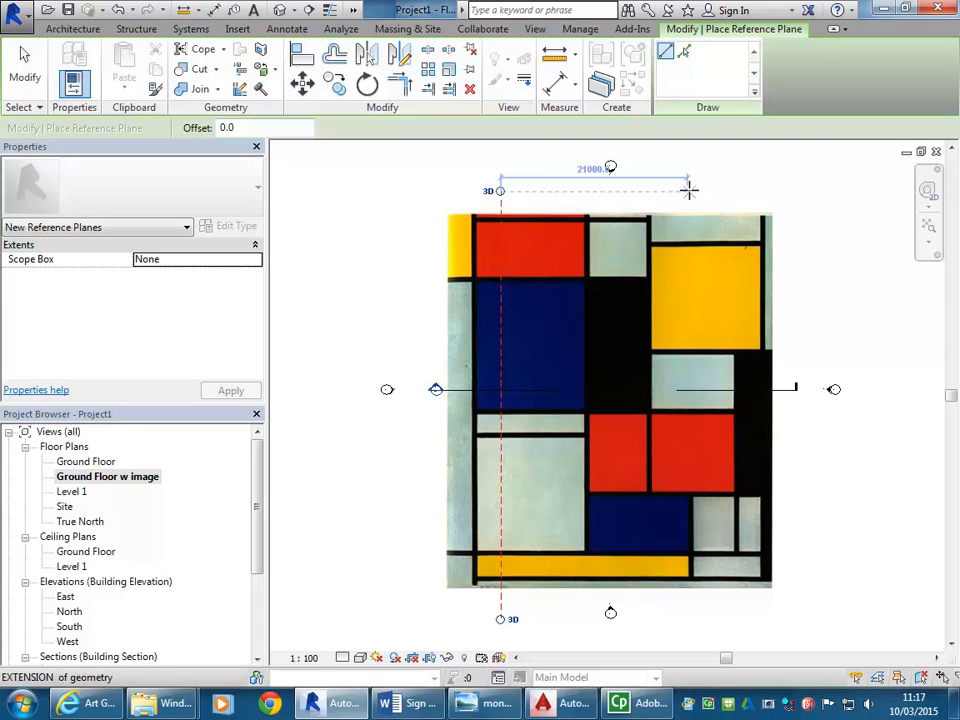
click(696, 190)
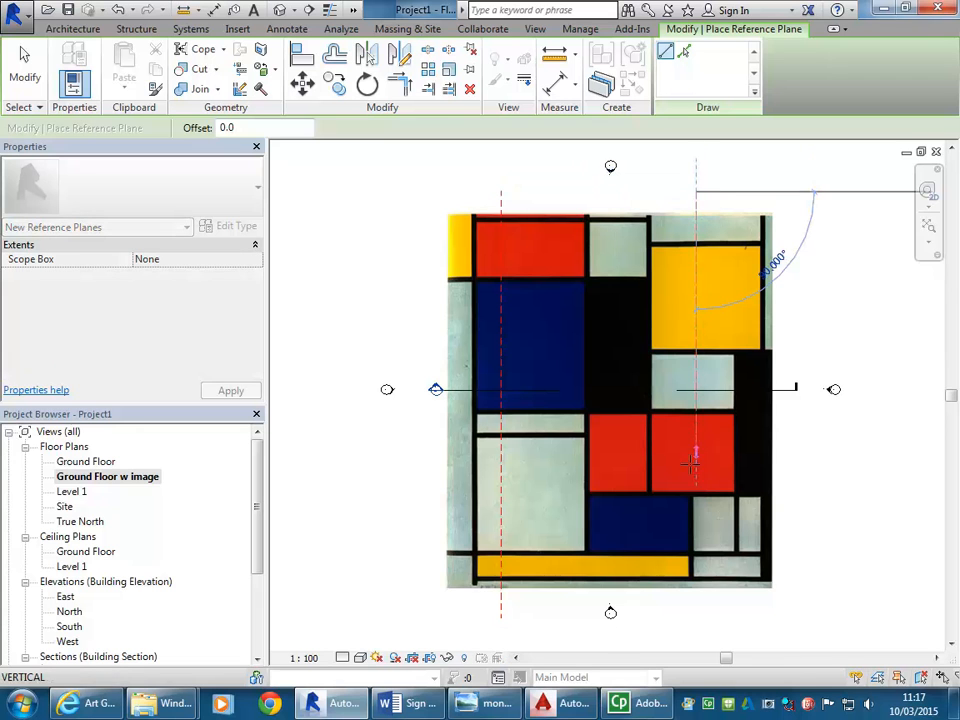
click(696, 619)
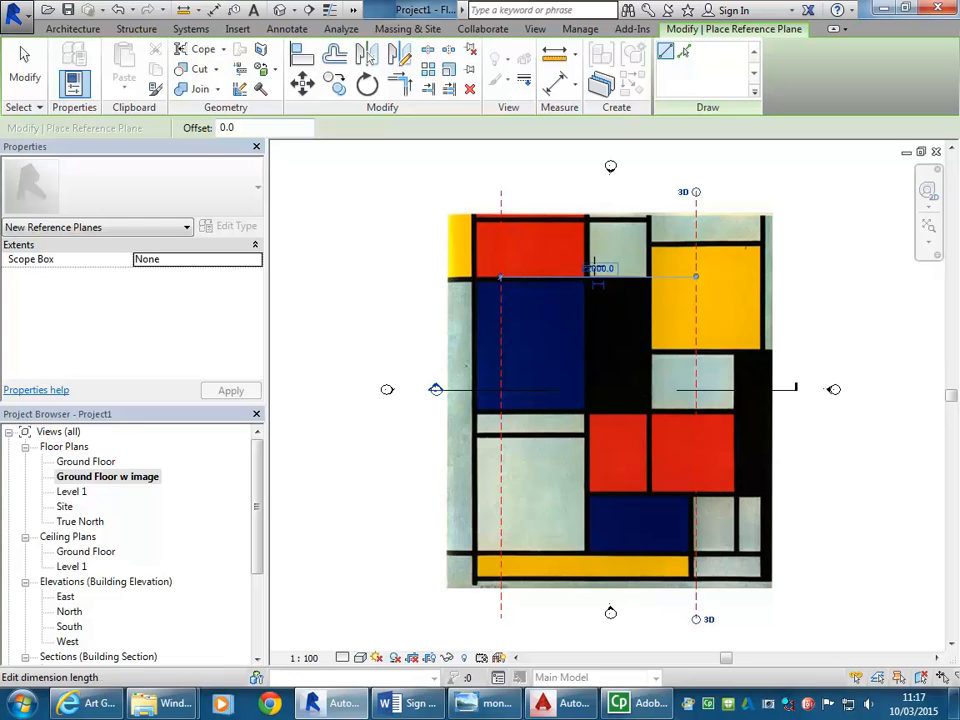
Step: Set the spacing between the two vertical reference planes to 20000 mm and leave the Reference Plane tool
scroll(593, 264, up, 2)
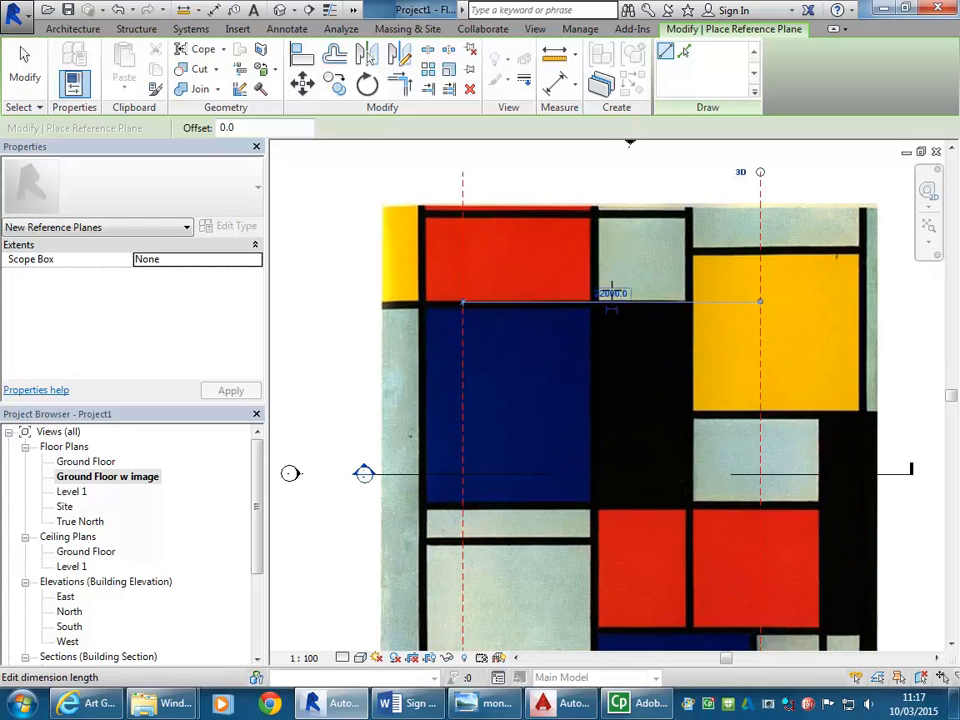
click(612, 294)
text(2000)
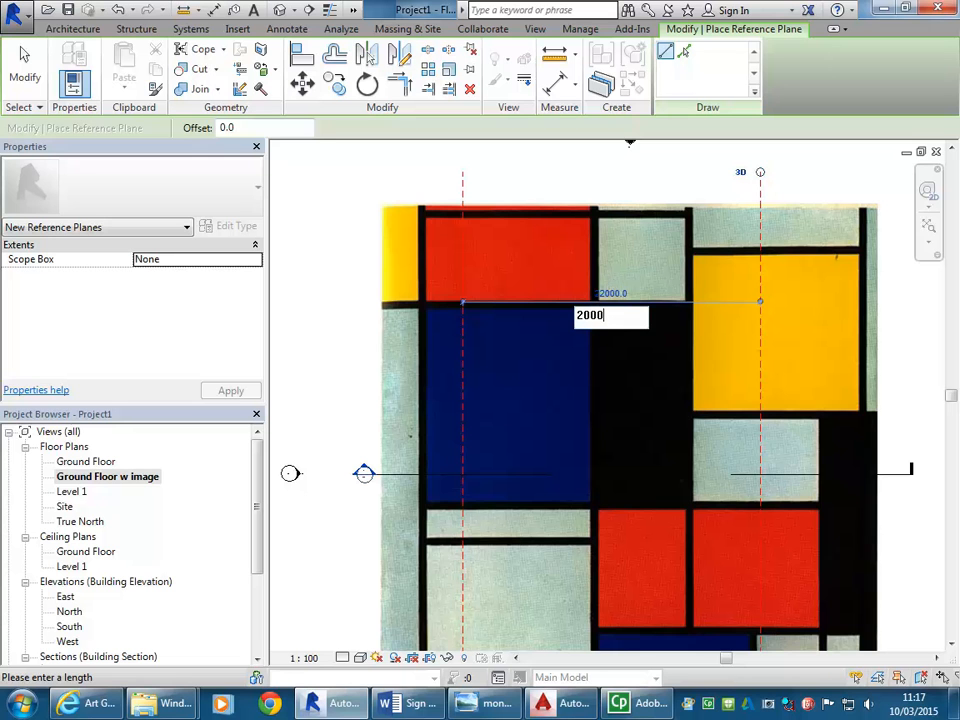
text(0)
key(Return)
scroll(610, 283, down, 4)
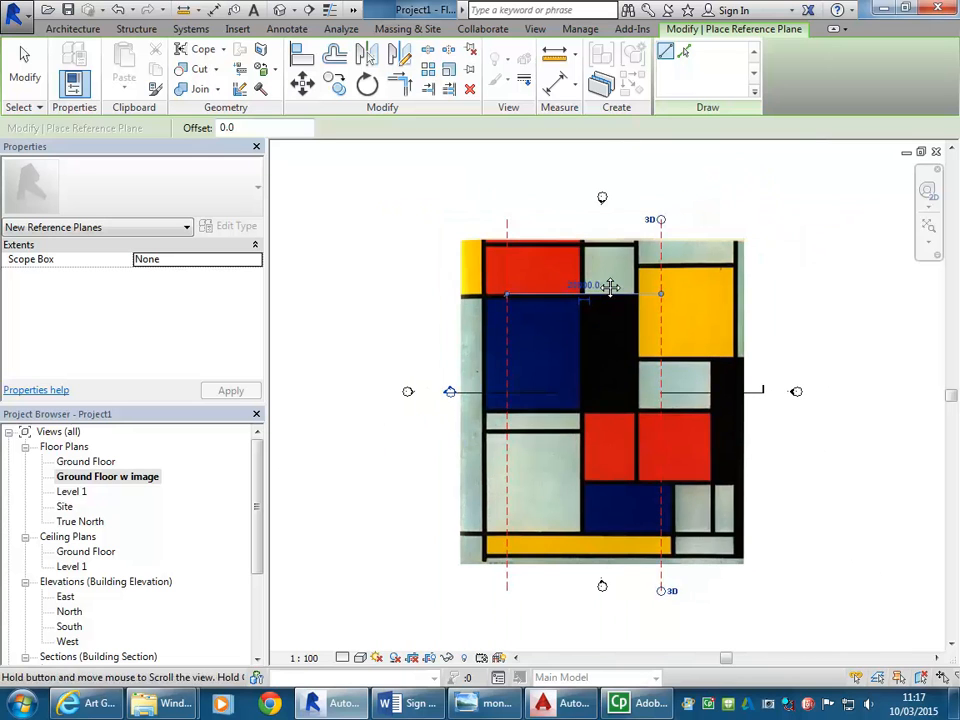
right_click(464, 161)
click(506, 180)
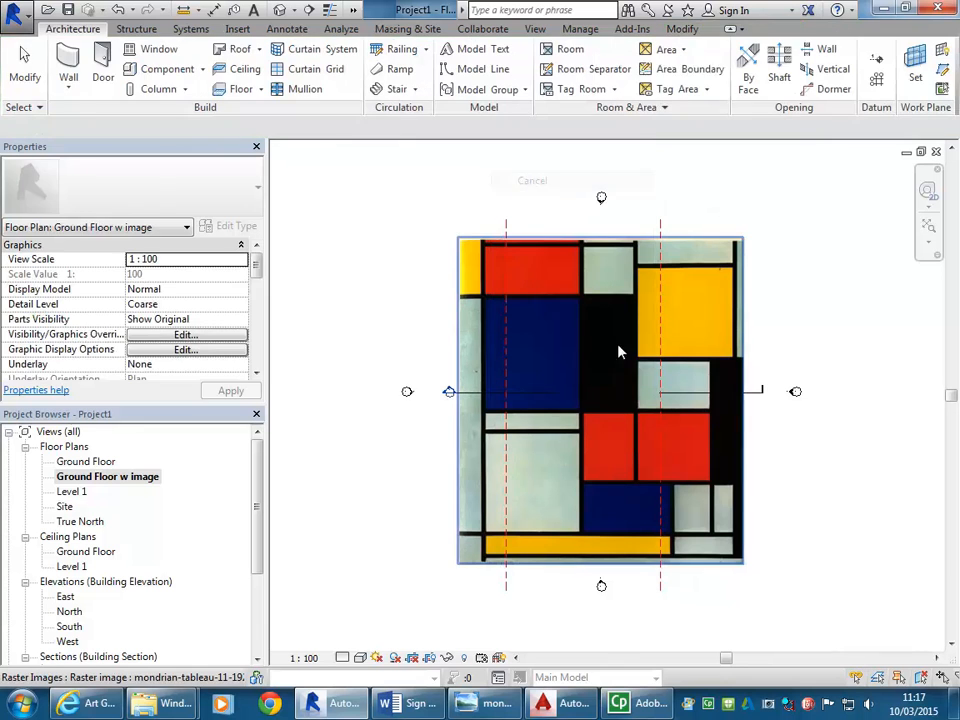
Step: Scale the Mondrian image proportionally from its top-left corner to about 30700 mm wide, aligning its left edge with the left reference plane
click(595, 320)
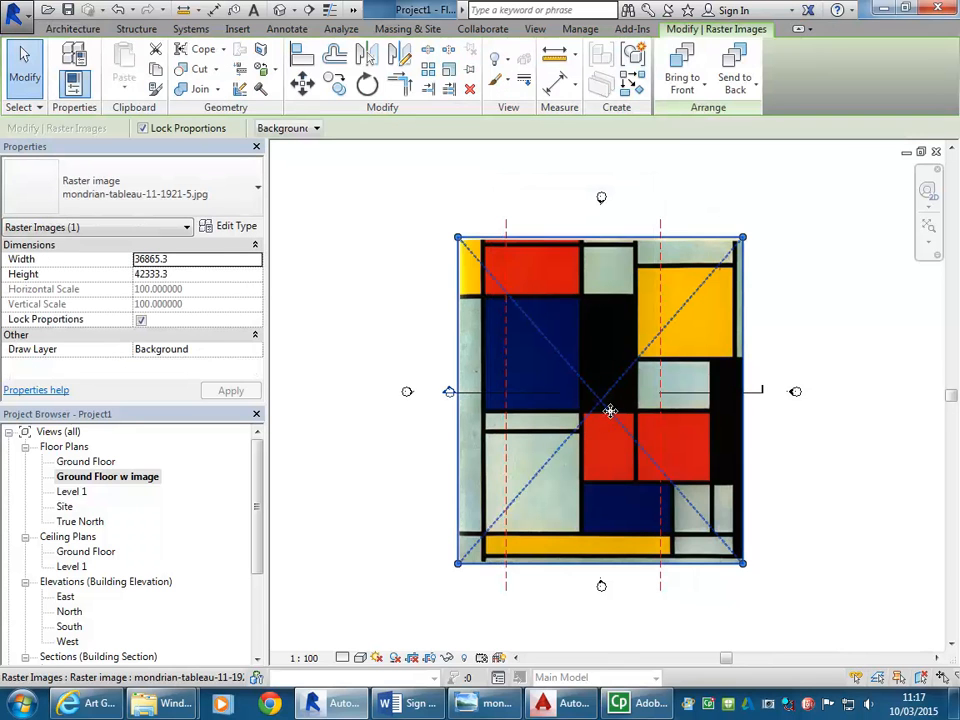
scroll(497, 238, up, 2)
drag(435, 233, 508, 323)
click(460, 272)
scroll(468, 361, down, 4)
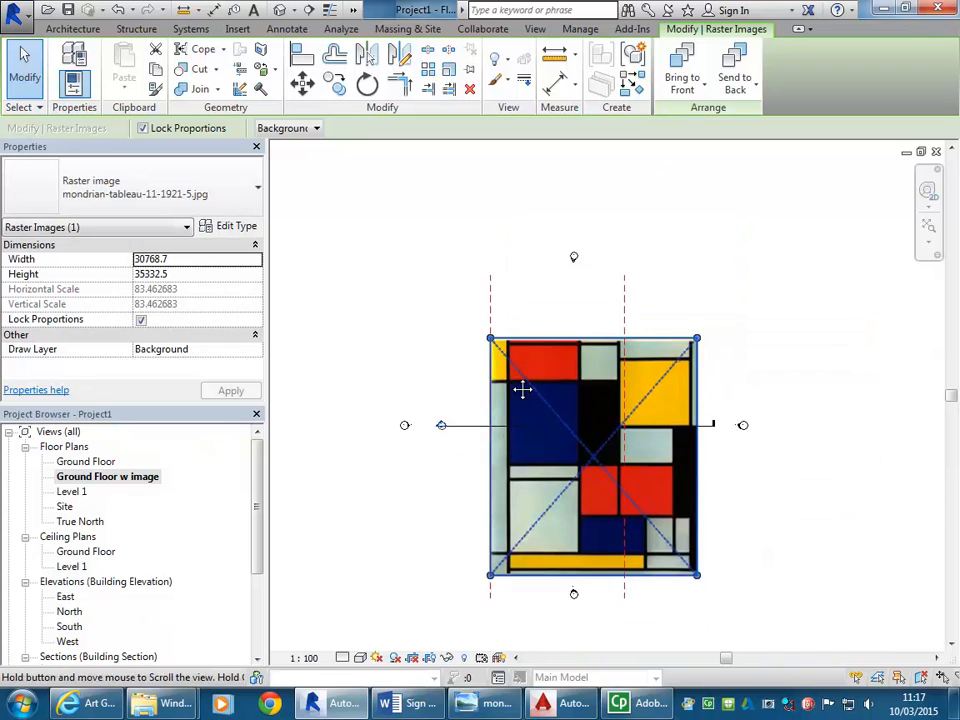
middle_drag(521, 390, 497, 314)
scroll(457, 227, up, 1)
scroll(470, 300, up, 8)
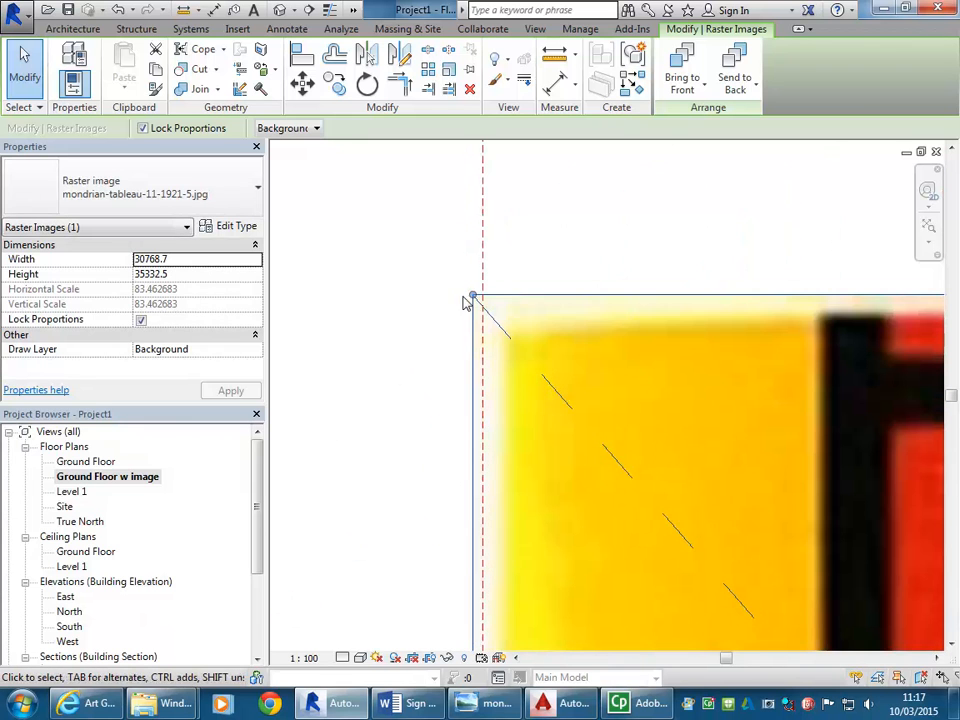
drag(474, 298, 485, 309)
scroll(500, 320, down, 10)
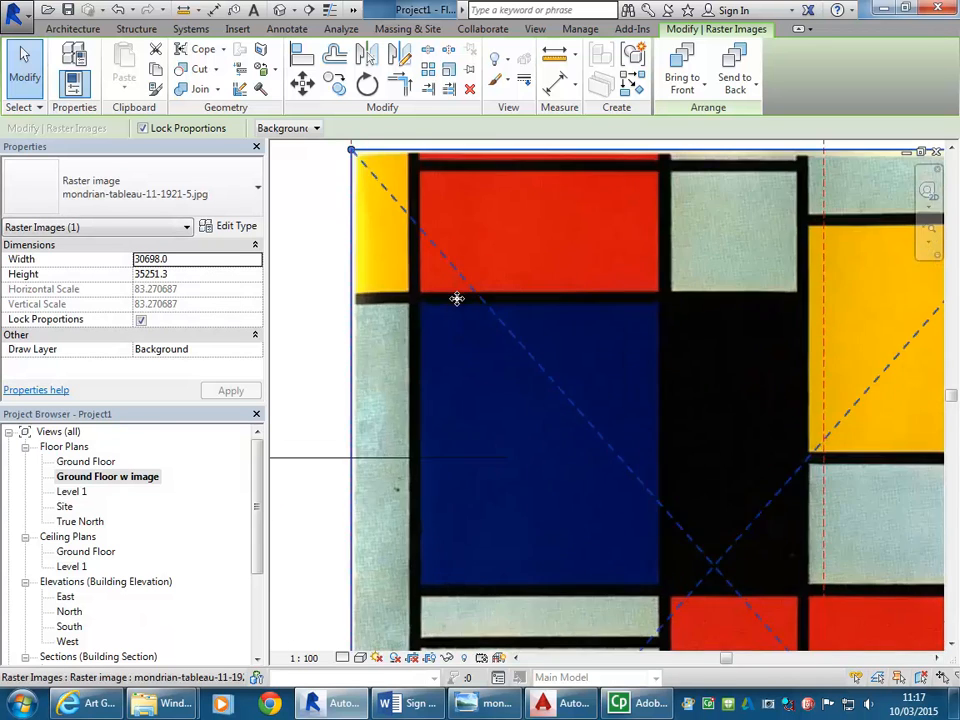
Step: Scale the image proportionally from its bottom-right corner to about 20000 mm wide, matching the right reference plane, and deselect it
scroll(645, 555, up, 5)
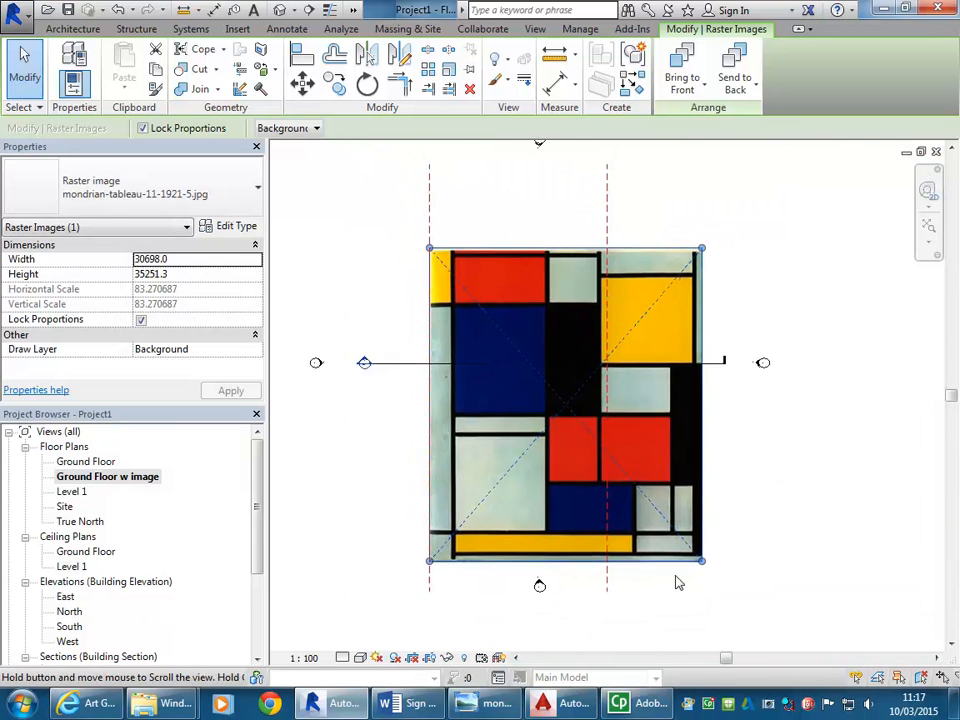
drag(720, 550, 531, 321)
scroll(537, 386, down, 1)
middle_drag(537, 386, 636, 507)
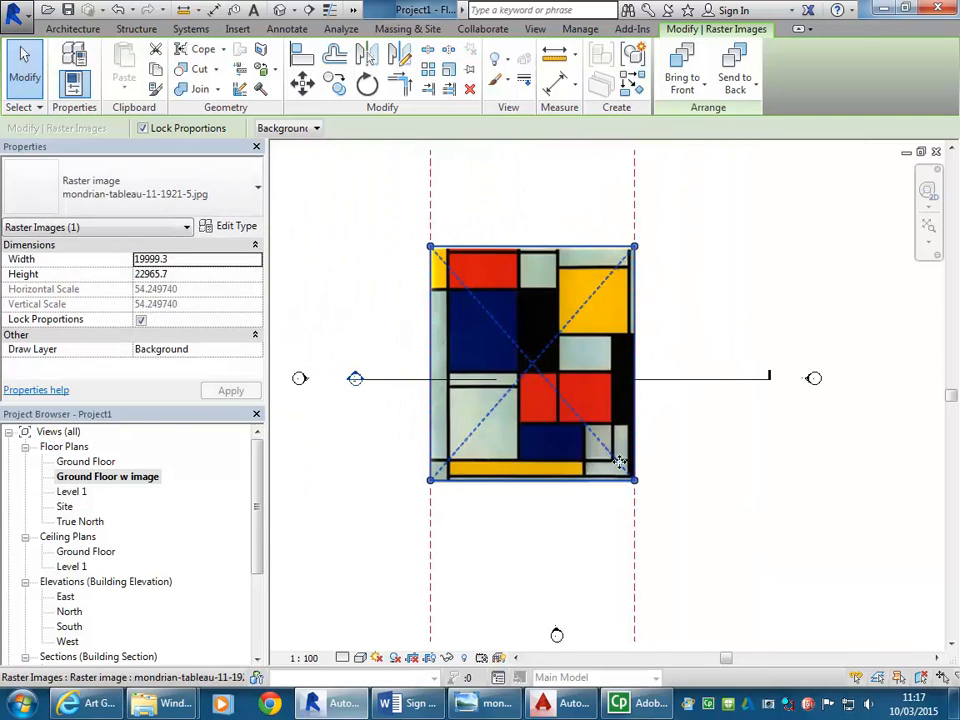
click(562, 543)
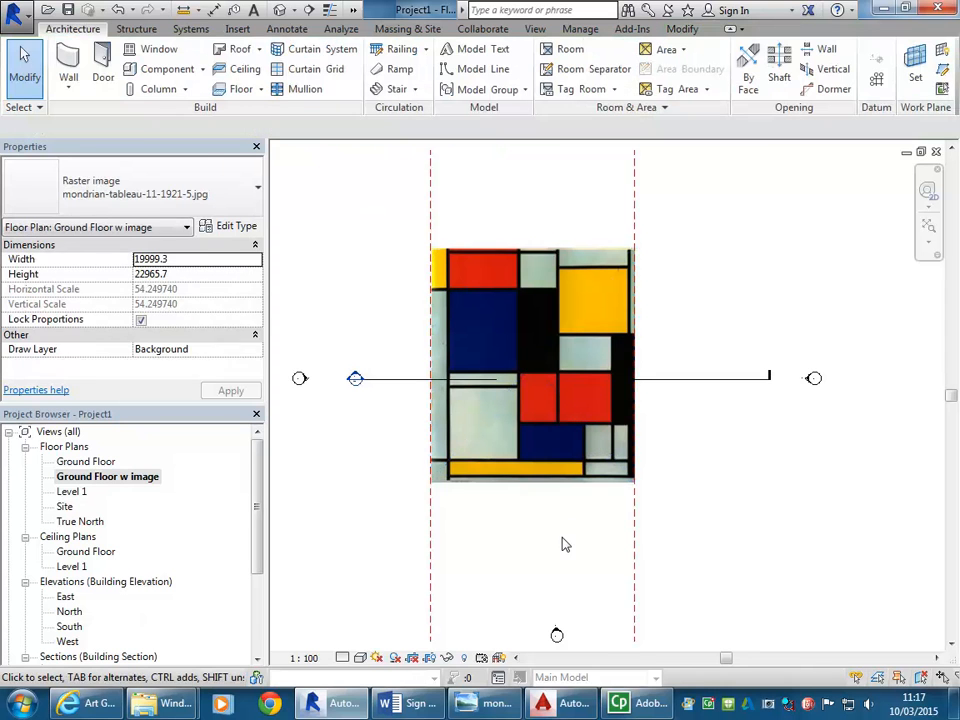
Step: Check the image's width against the spacing of the two vertical reference planes
click(512, 316)
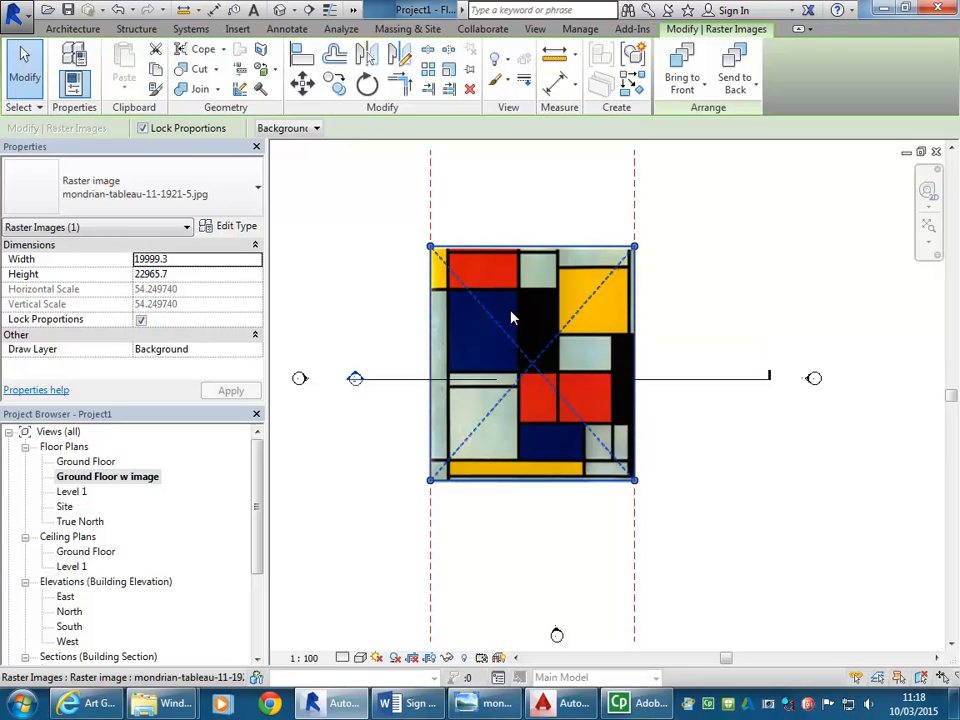
click(499, 212)
scroll(452, 268, up, 1)
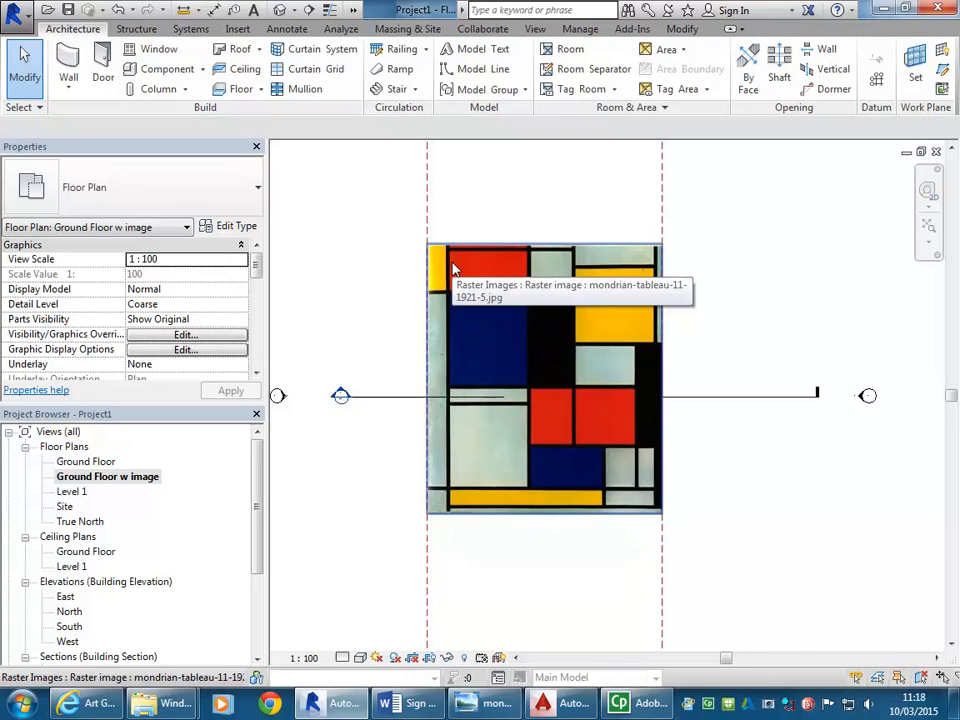
scroll(452, 268, up, 1)
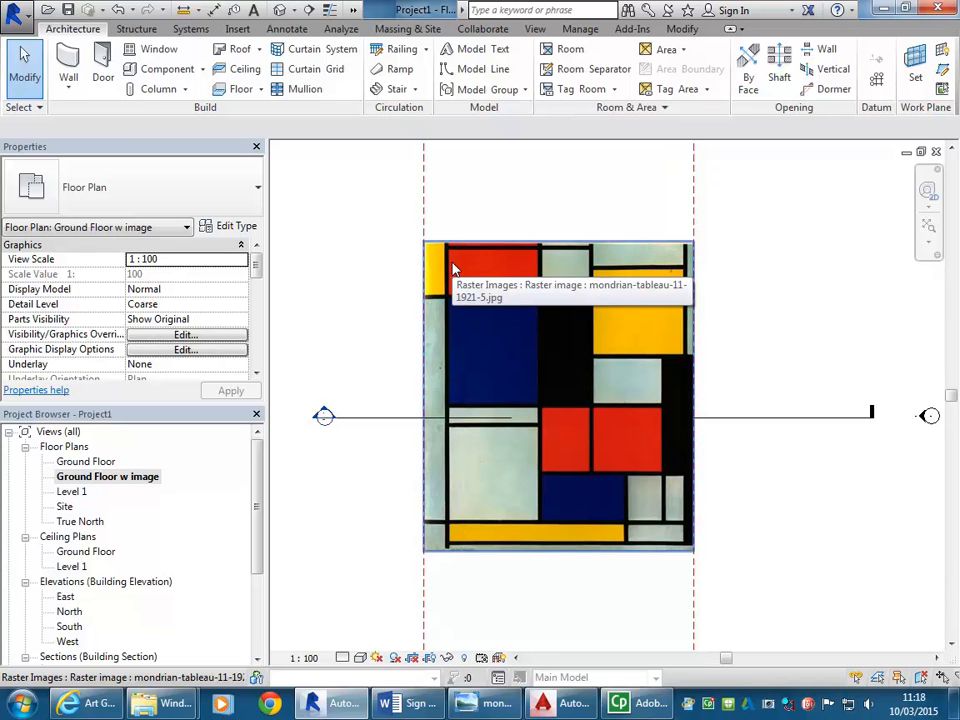
click(452, 268)
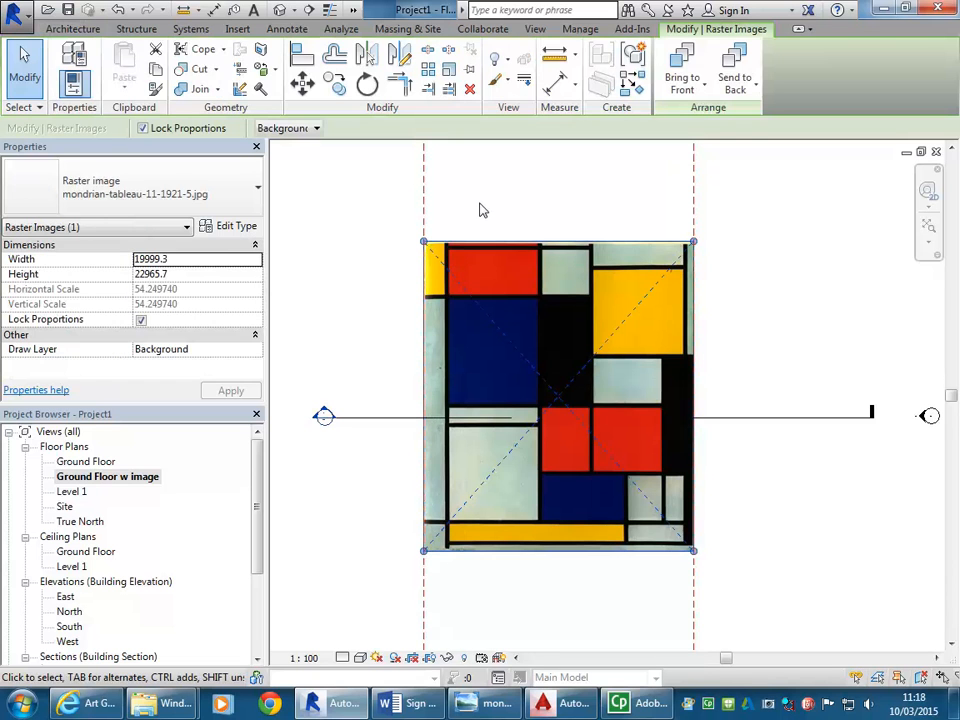
click(480, 210)
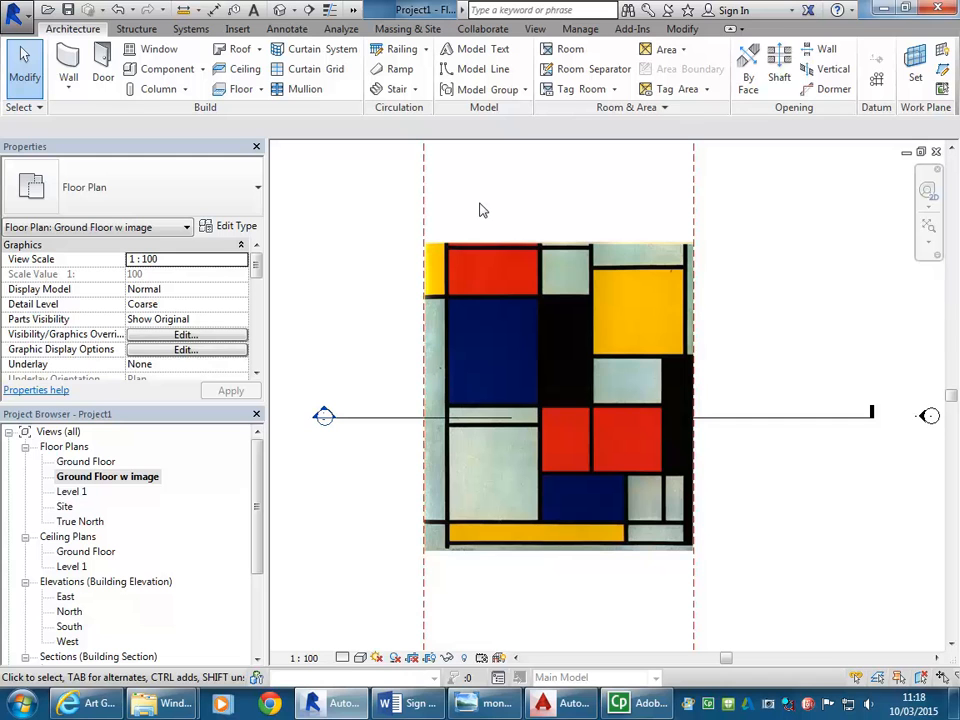
click(424, 211)
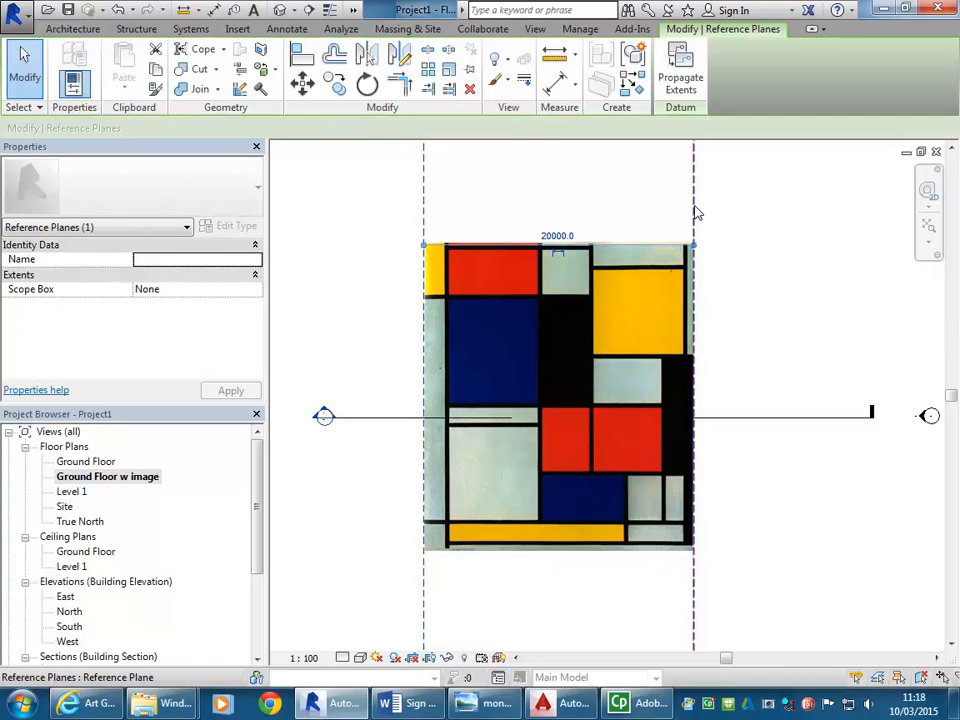
click(558, 214)
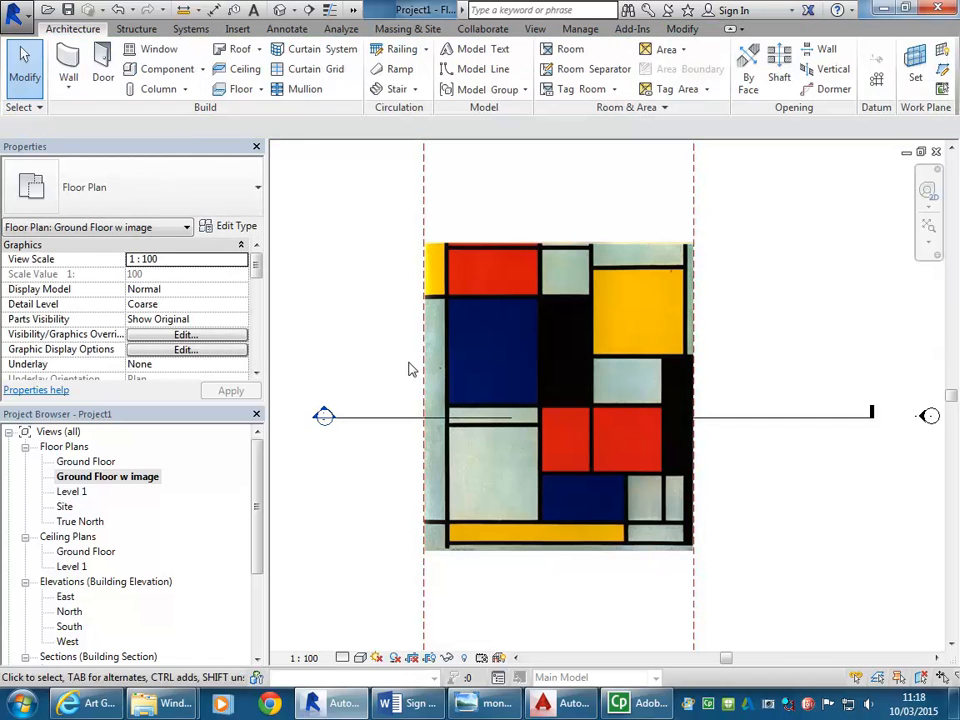
Step: Draw a horizontal reference plane along the image's top edge, from its top-left corner to beyond the right vertical plane
click(943, 72)
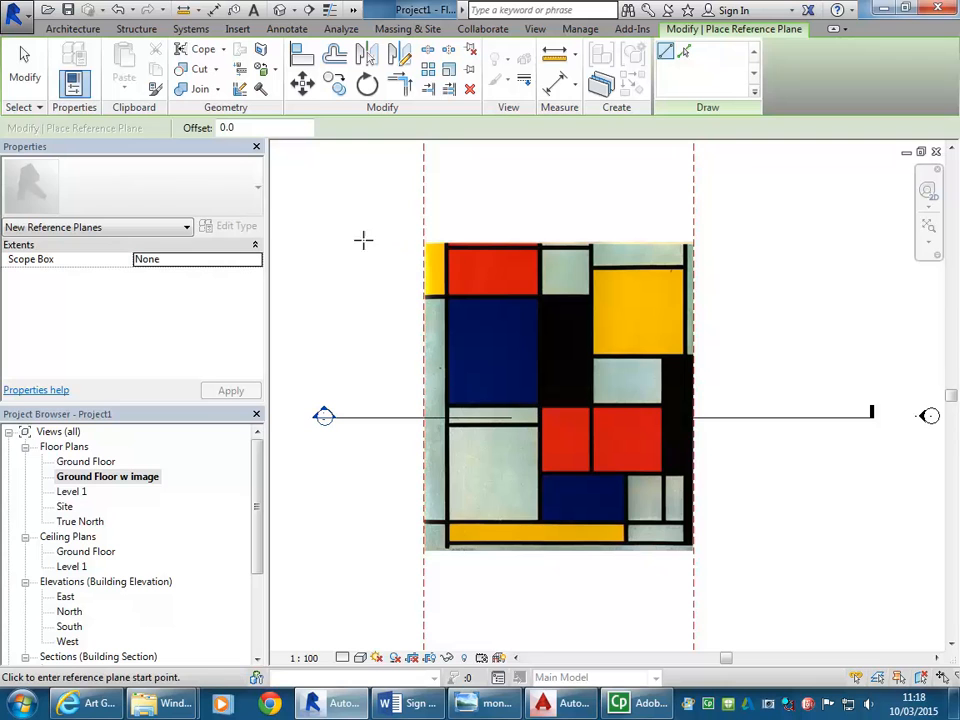
scroll(423, 242, up, 5)
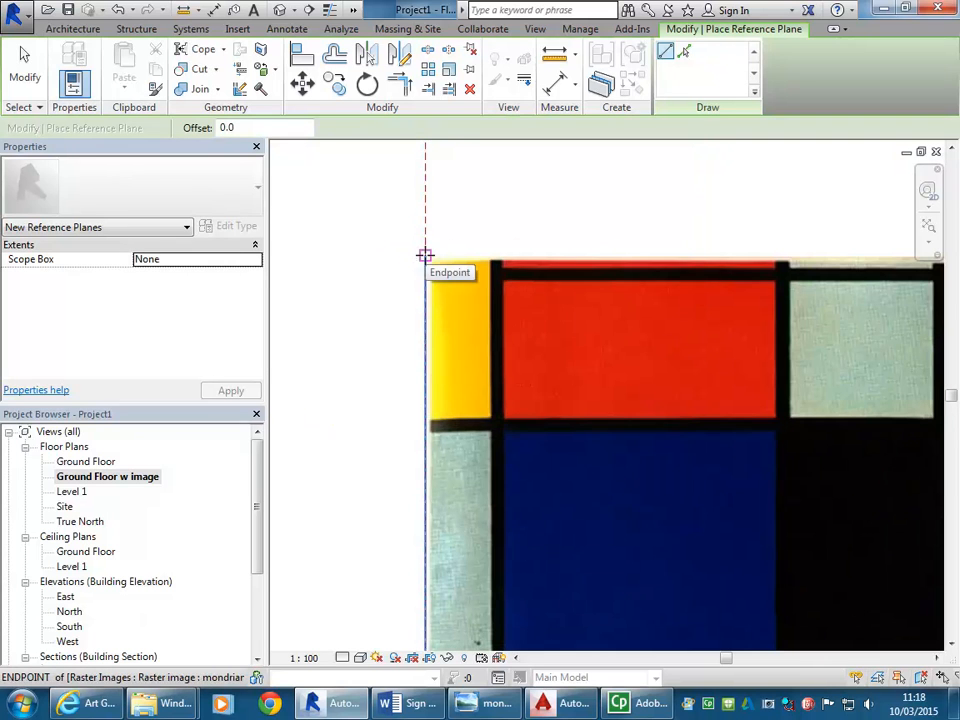
scroll(424, 255, down, 3)
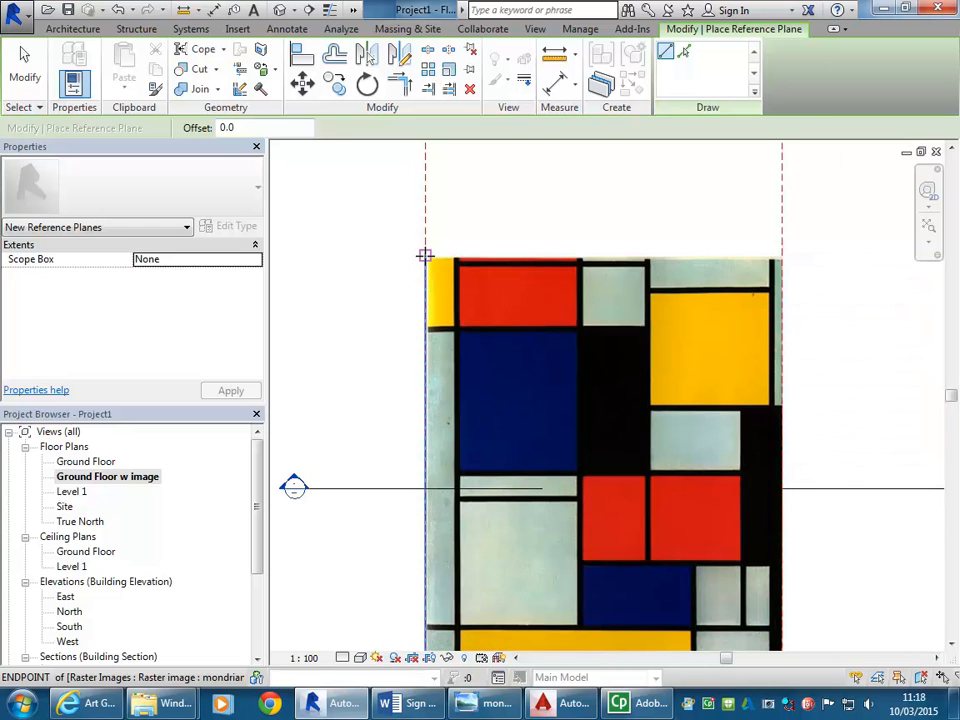
click(424, 255)
click(838, 255)
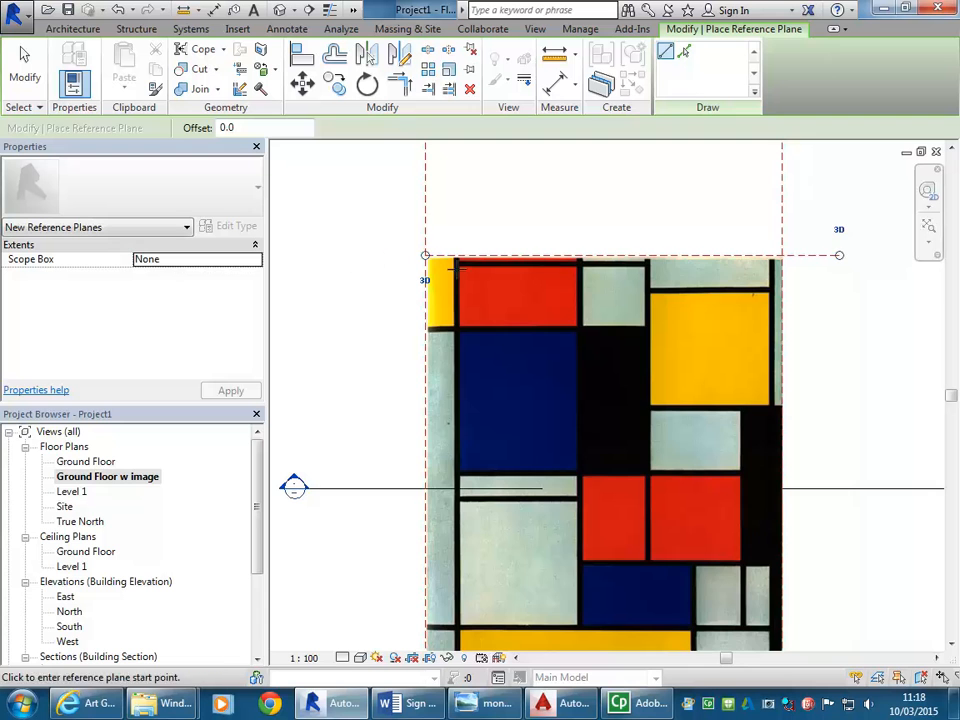
Step: Extend the left end of the top horizontal reference plane beyond the left vertical plane
scroll(452, 262, up, 4)
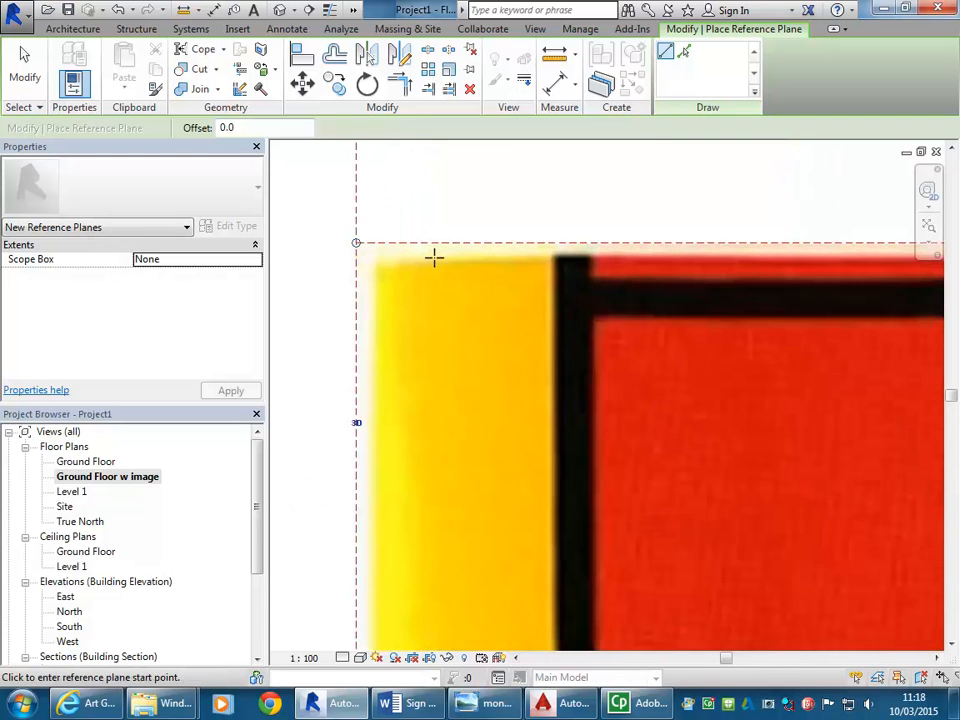
scroll(440, 262, down, 5)
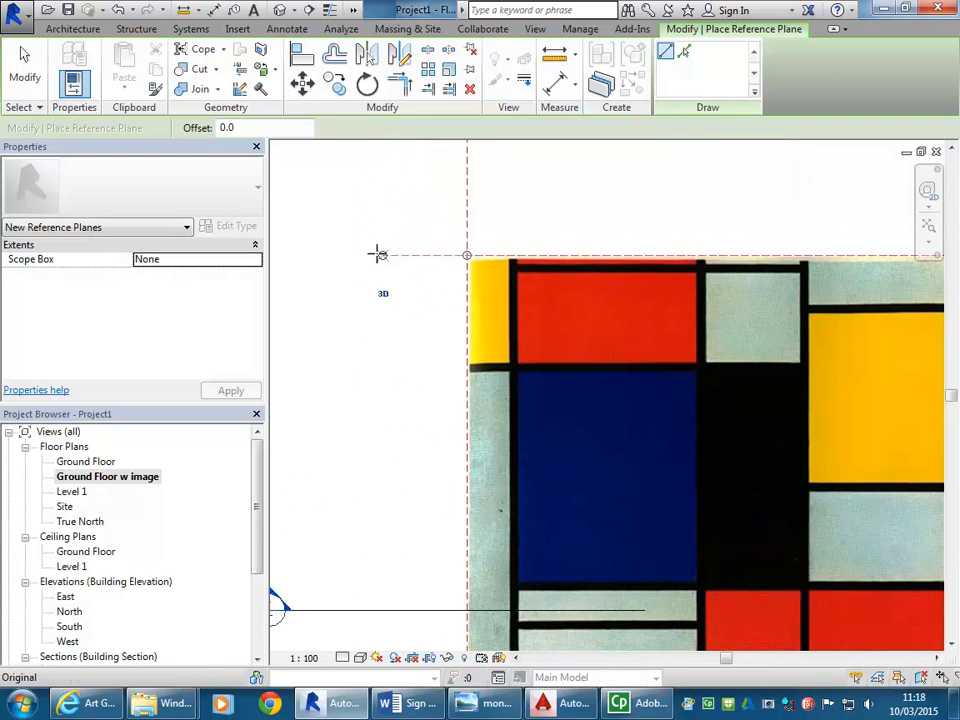
click(378, 254)
scroll(356, 257, down, 4)
Step: Draw a horizontal reference plane along the image's bottom edge, from its bottom-left corner to beyond the right vertical plane
scroll(379, 306, up, 2)
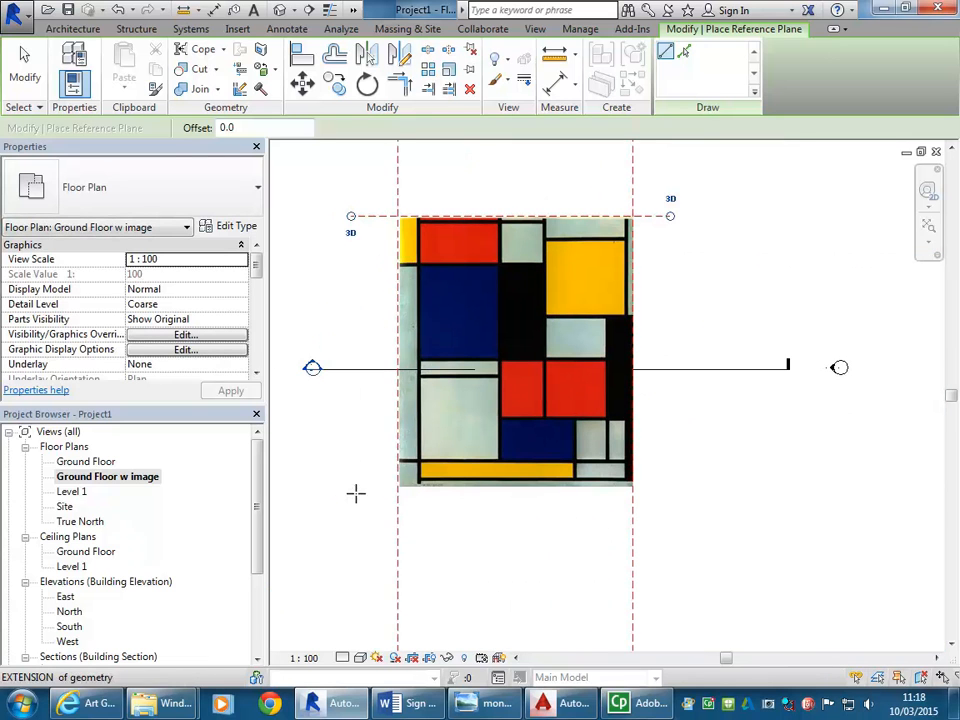
click(397, 487)
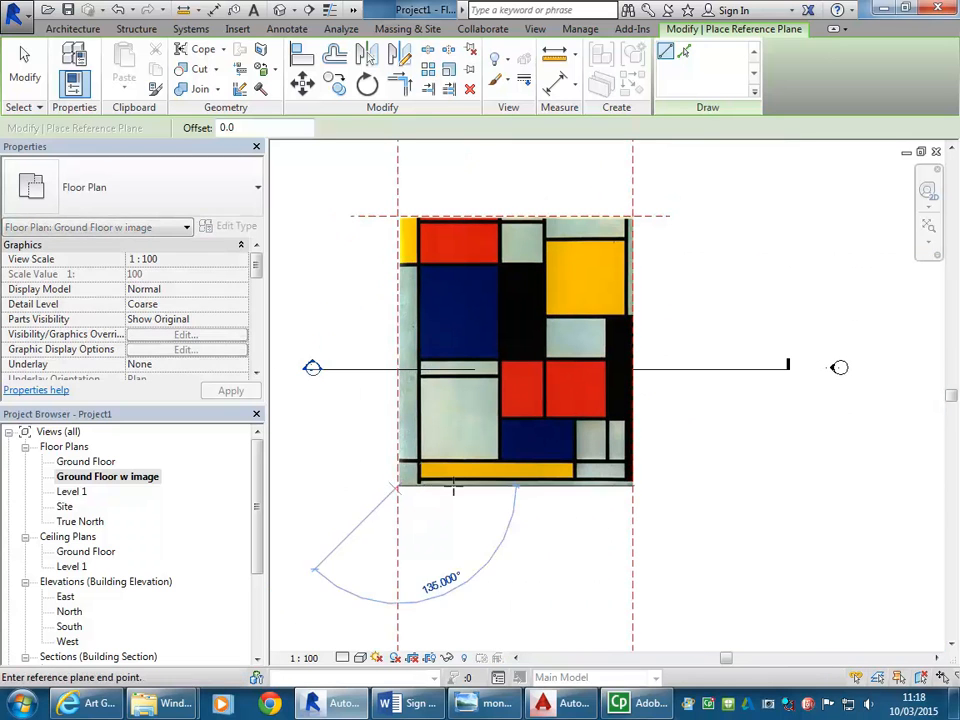
click(670, 486)
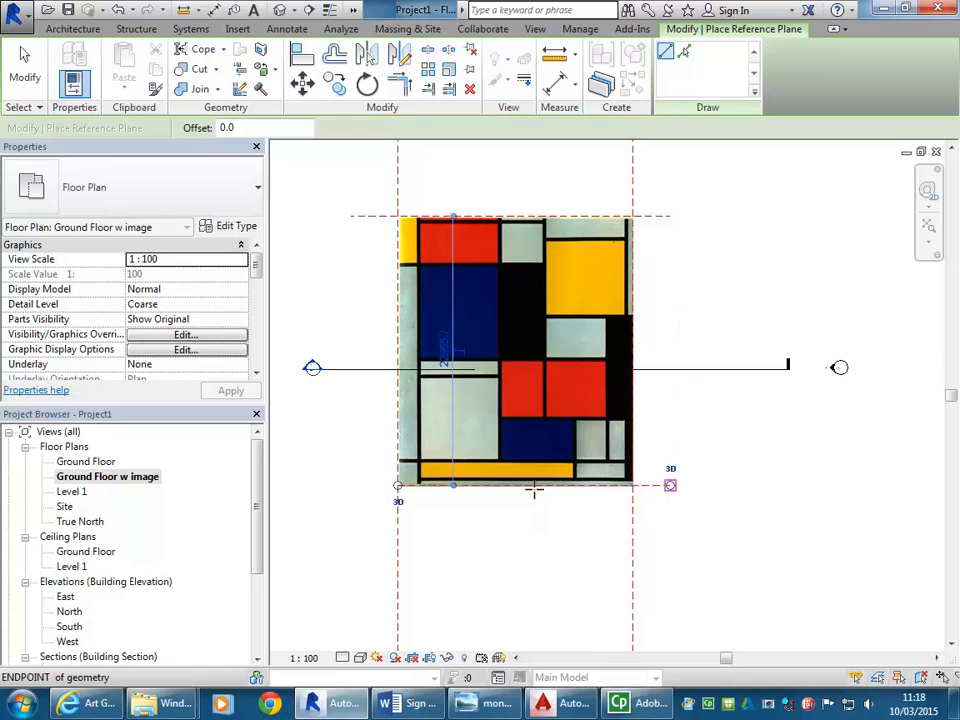
Step: Extend the bottom horizontal reference plane beyond the left vertical plane and set its distance from the top horizontal plane to 23000
drag(396, 486, 349, 491)
scroll(388, 336, up, 1)
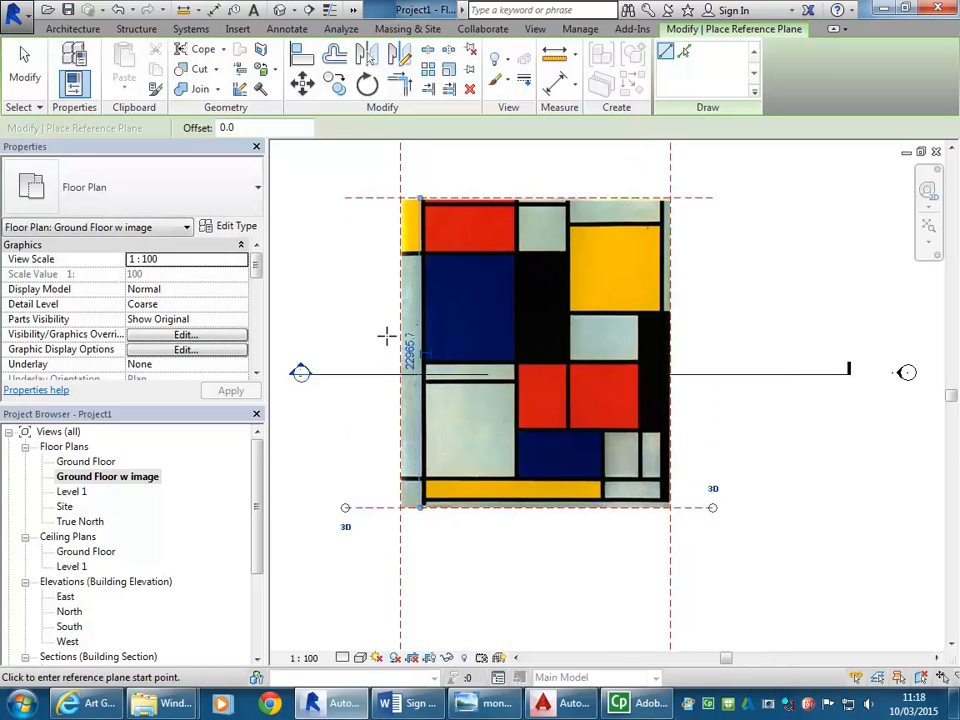
click(408, 350)
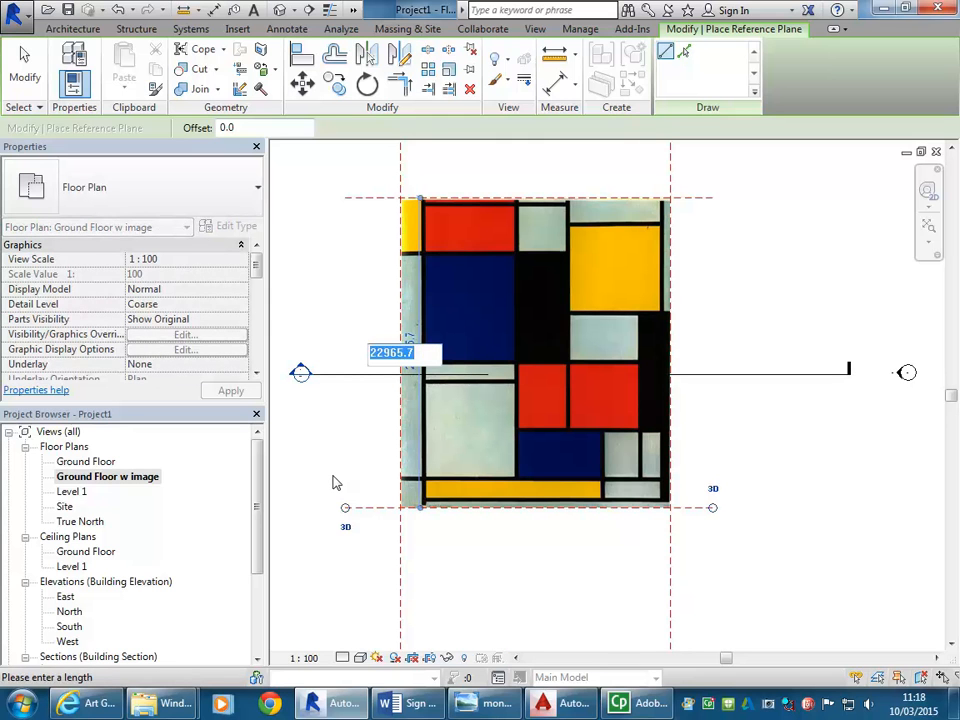
text(23000)
key(Return)
right_click(355, 277)
click(367, 285)
right_click(376, 288)
click(424, 300)
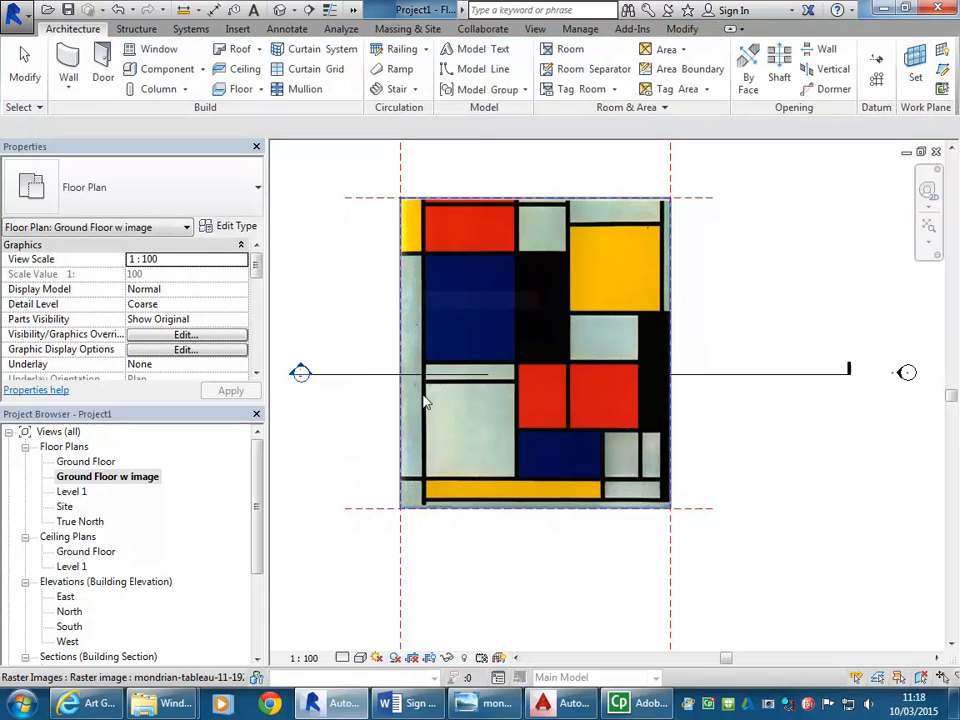
click(369, 510)
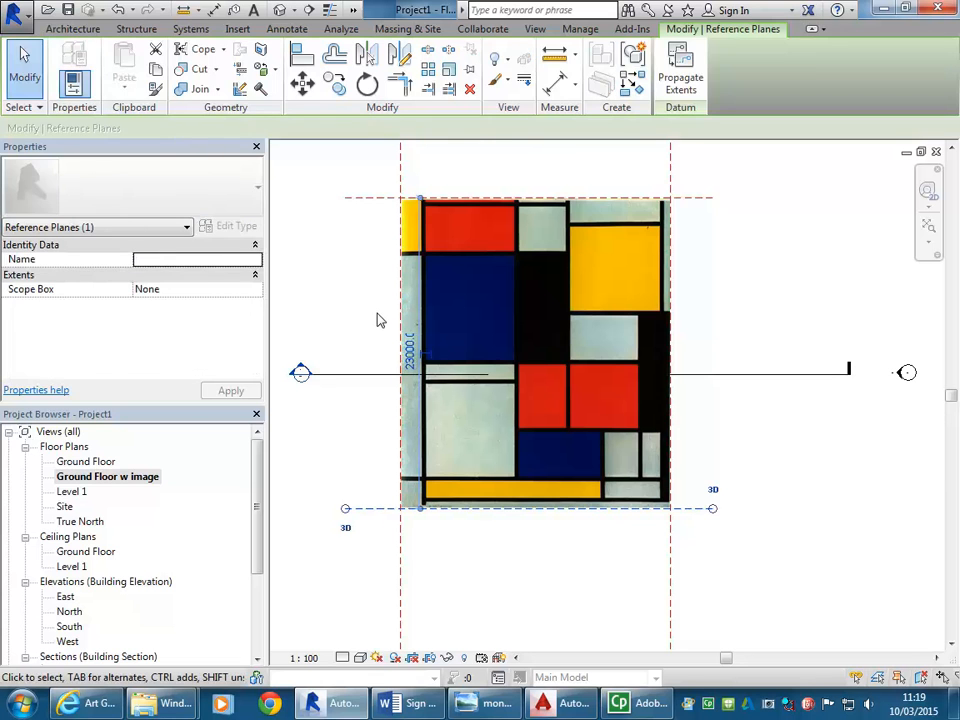
click(378, 320)
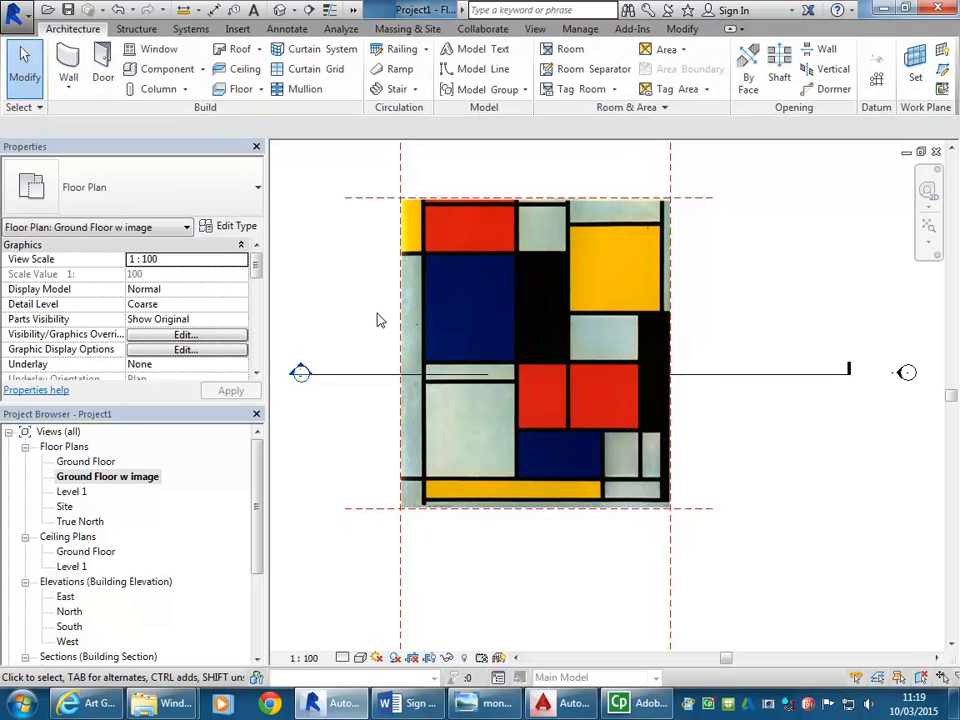
Step: Start an architectural wall with its height up to Level 1 and its location line at Finish Face: Interior
scroll(378, 320, up, 2)
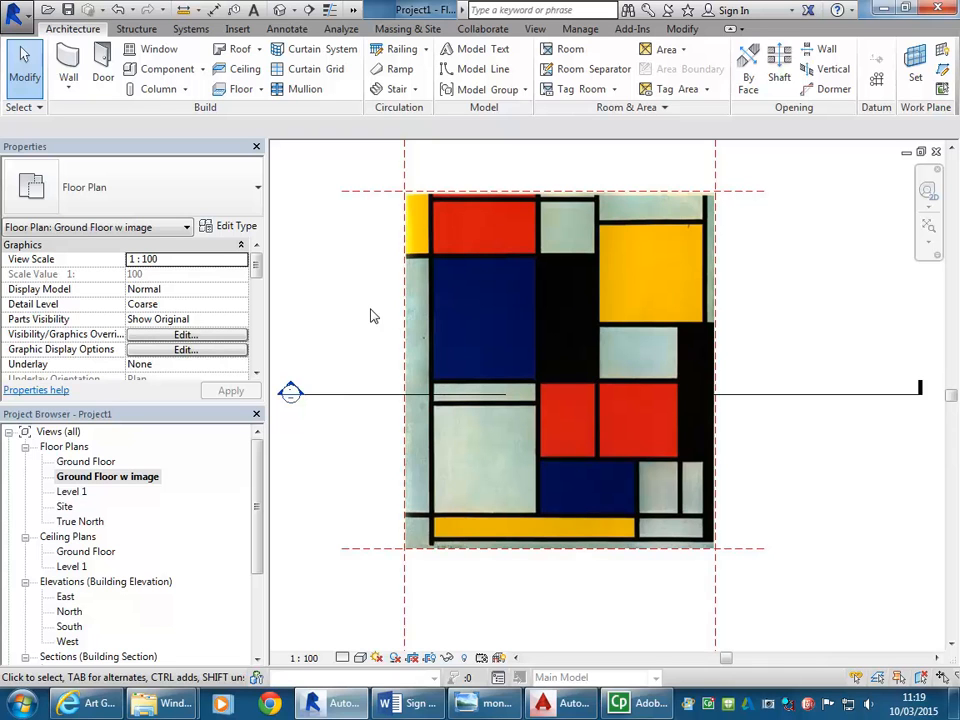
middle_drag(381, 319, 392, 336)
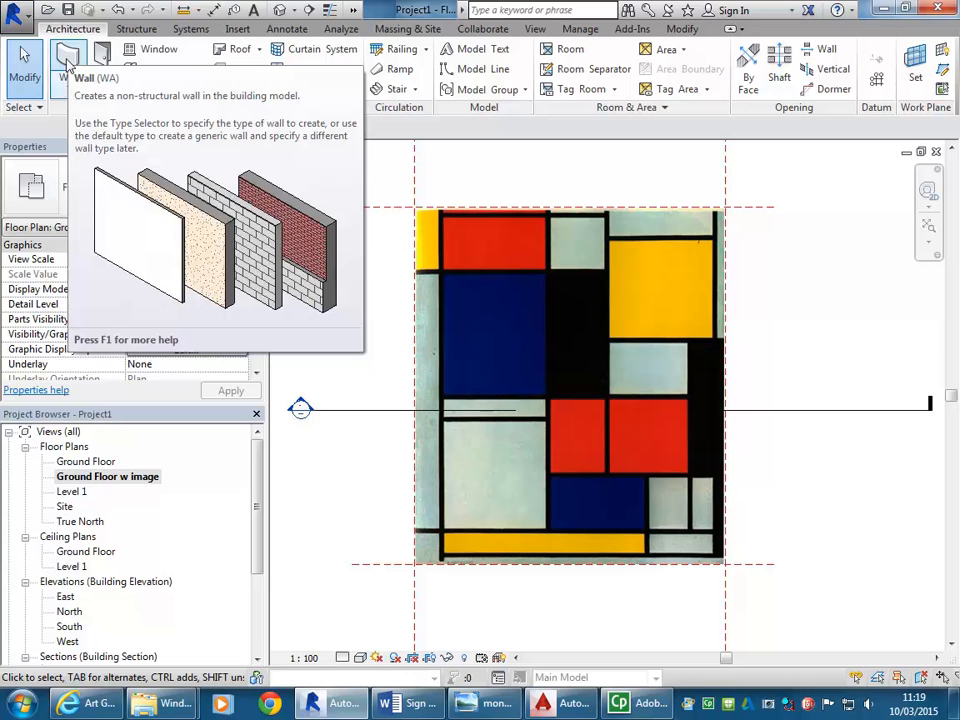
click(66, 93)
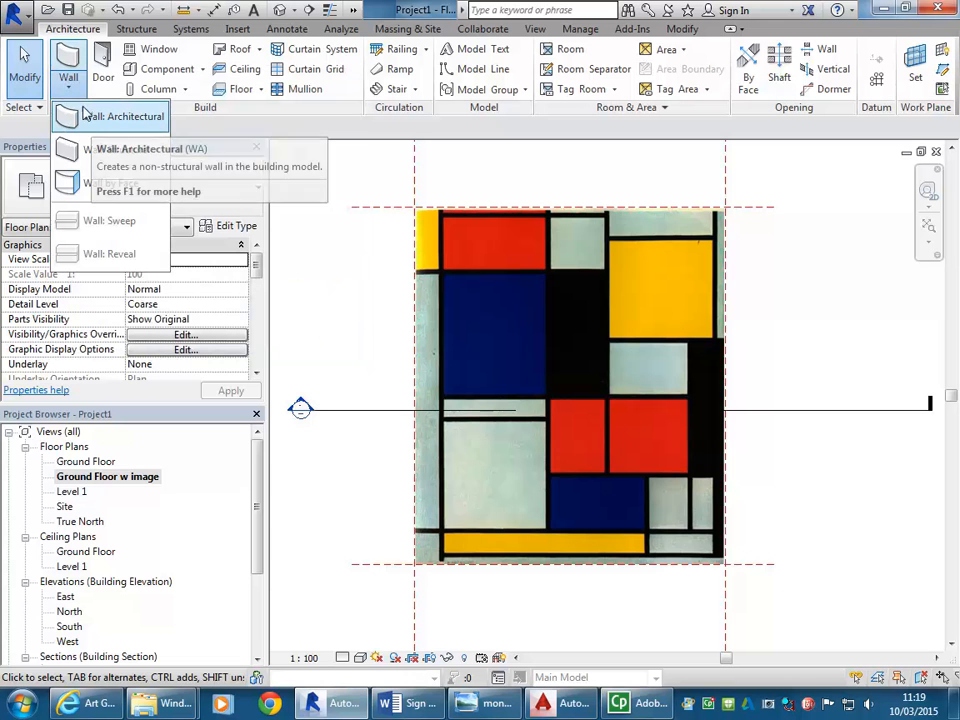
click(68, 58)
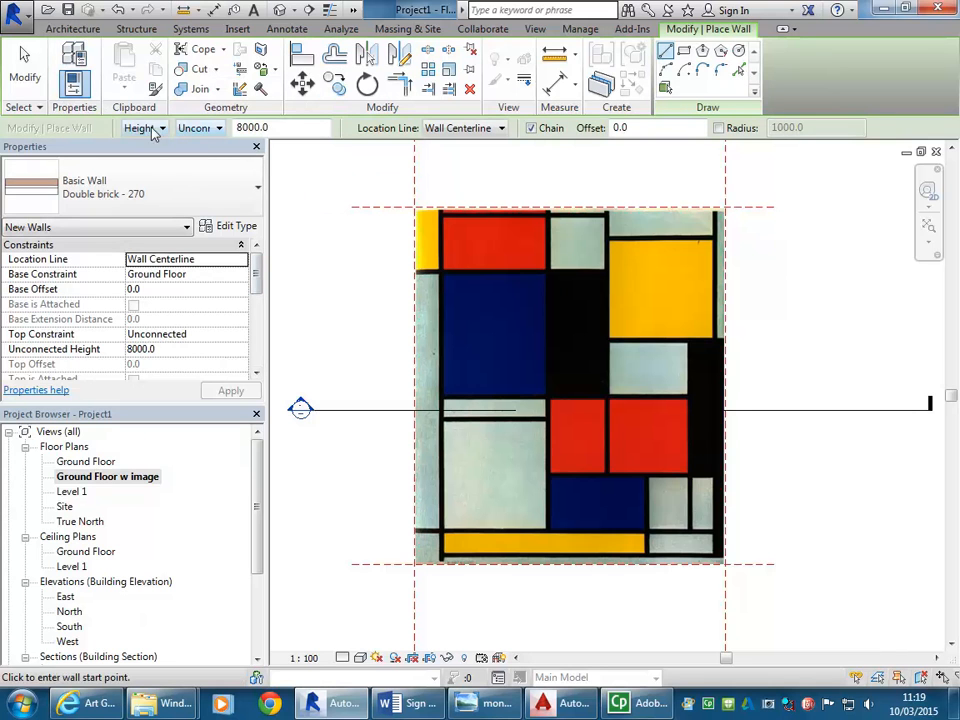
click(205, 128)
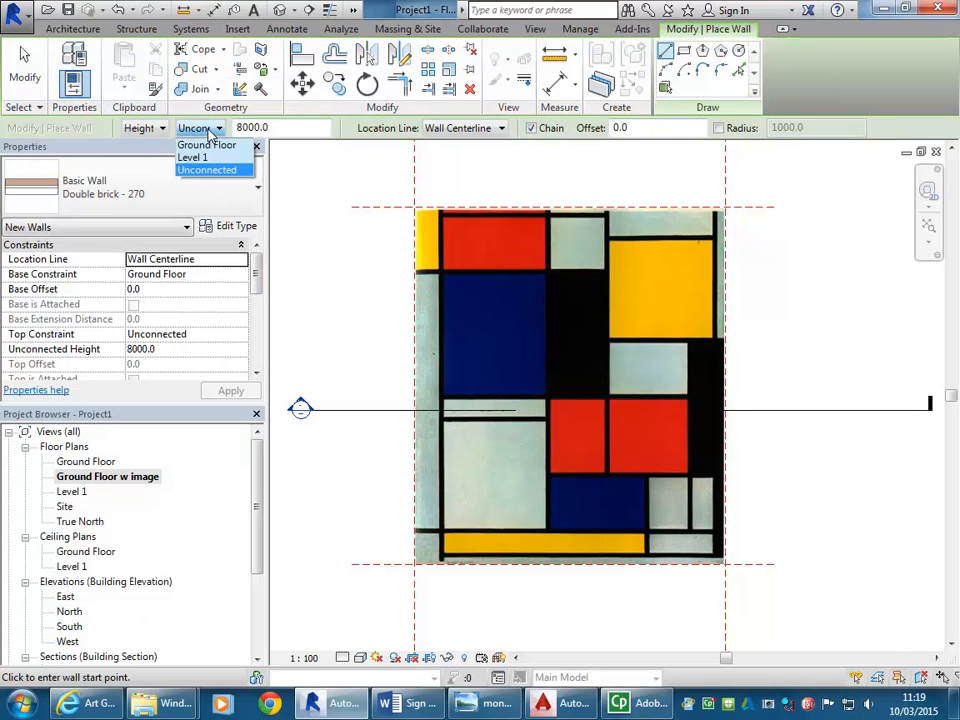
click(205, 158)
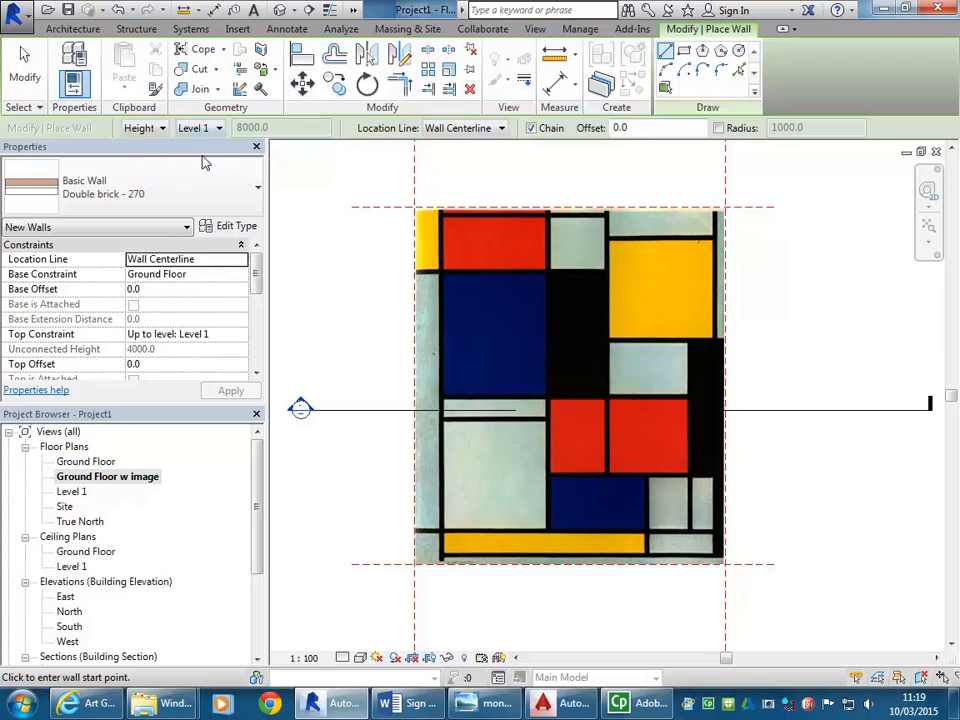
click(474, 134)
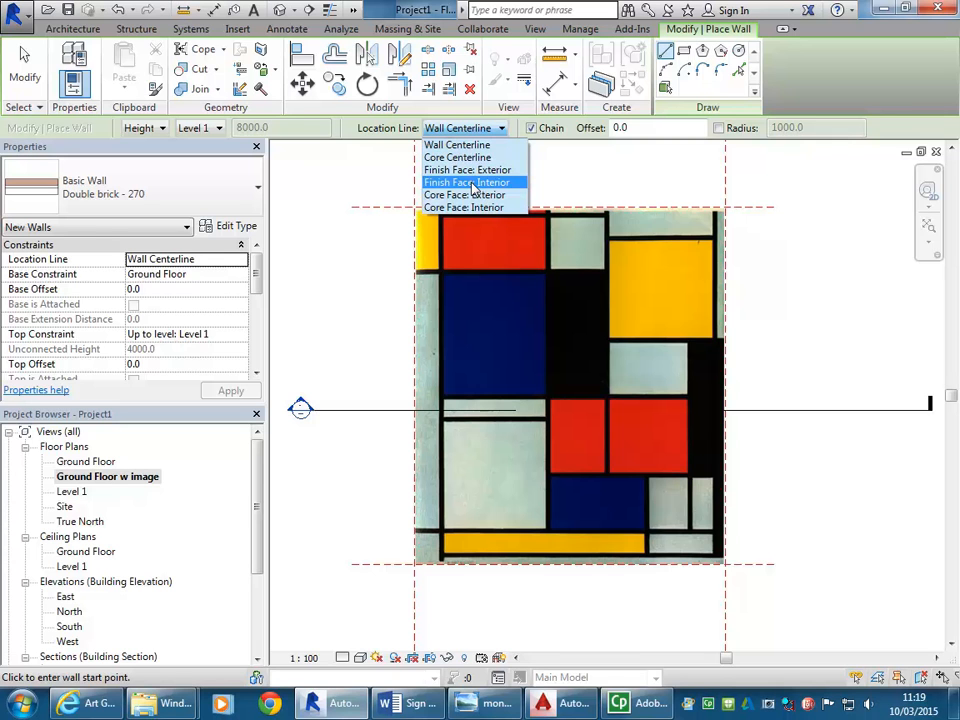
click(474, 183)
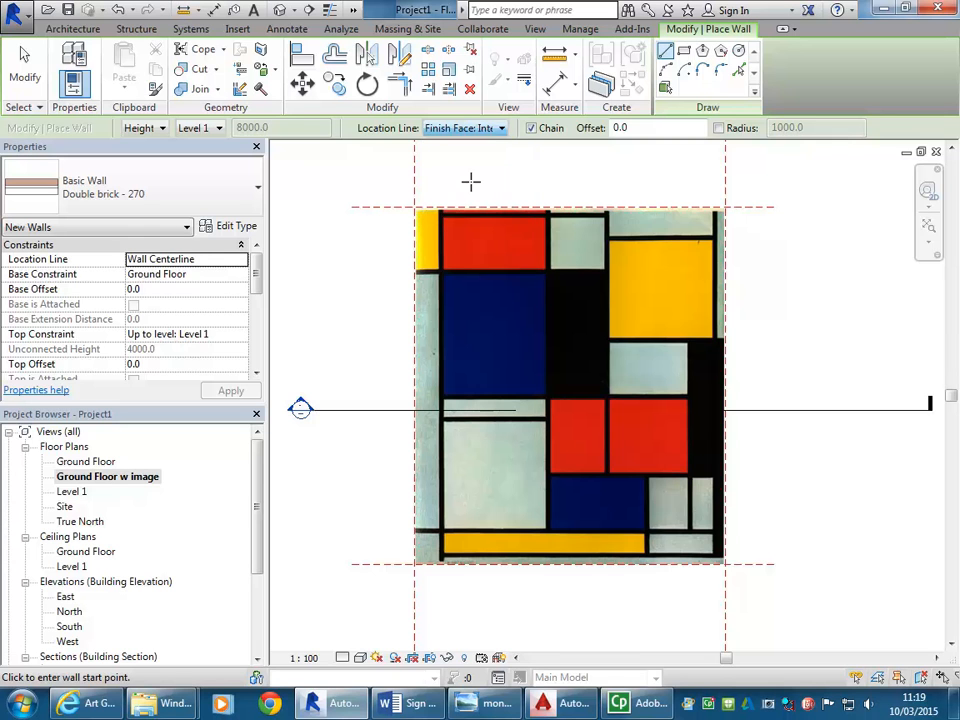
click(415, 206)
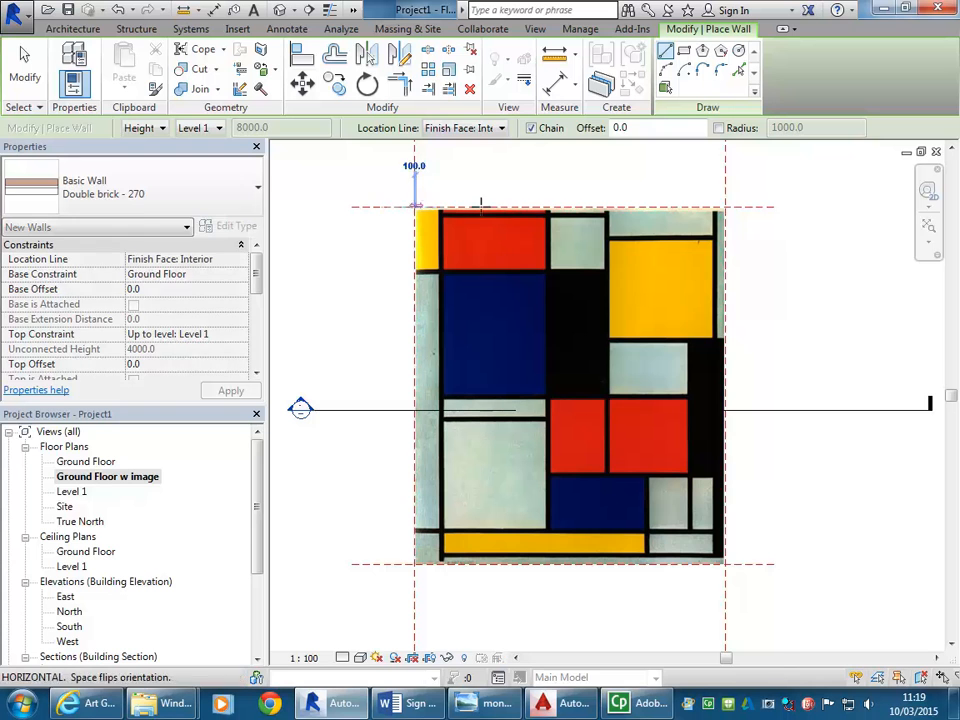
right_click(613, 185)
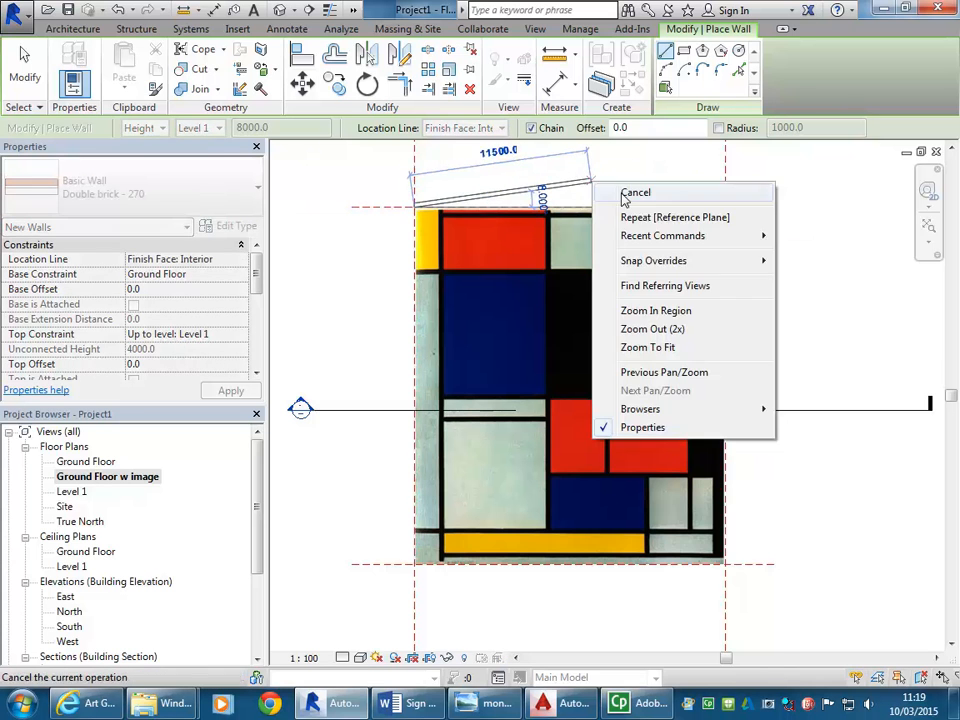
click(628, 192)
scroll(390, 204, up, 5)
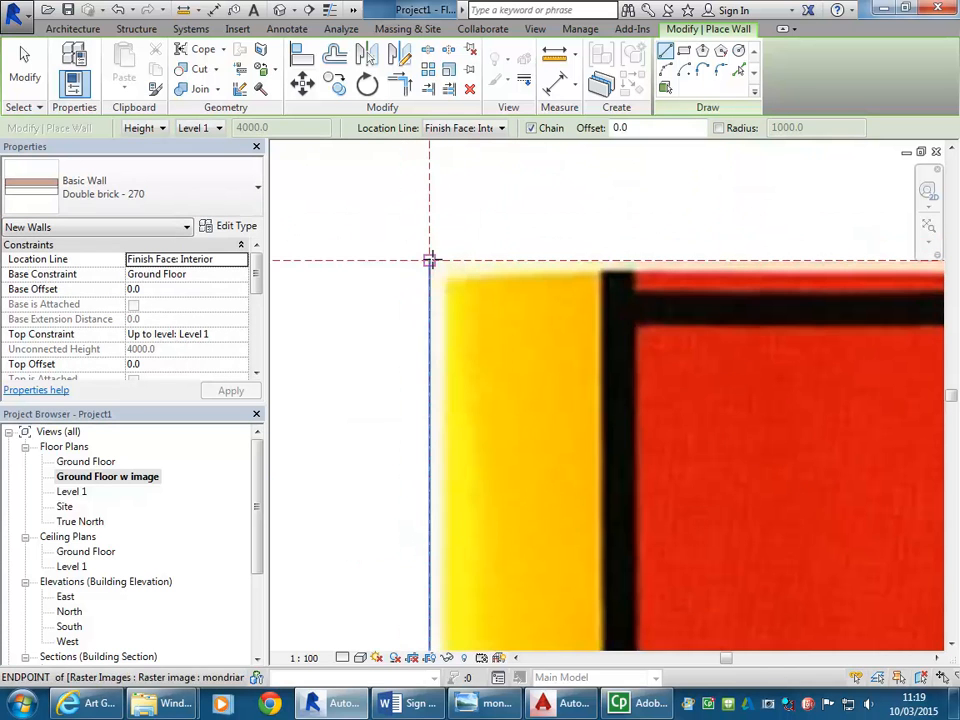
scroll(416, 240, up, 3)
scroll(454, 300, down, 3)
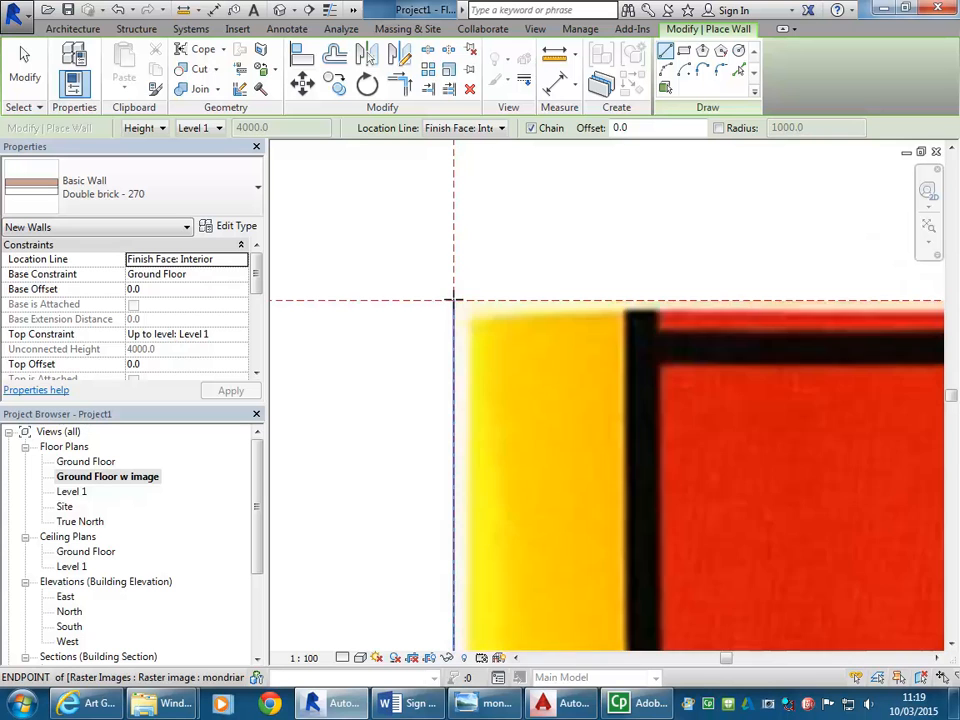
scroll(454, 300, down, 5)
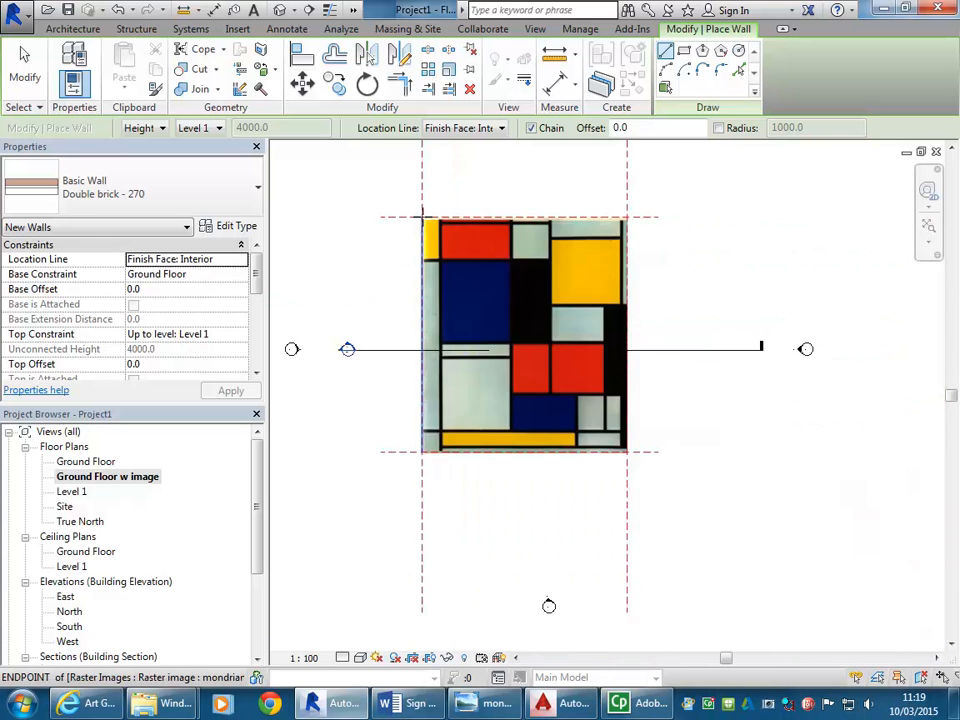
scroll(466, 305, up, 1)
scroll(470, 326, down, 1)
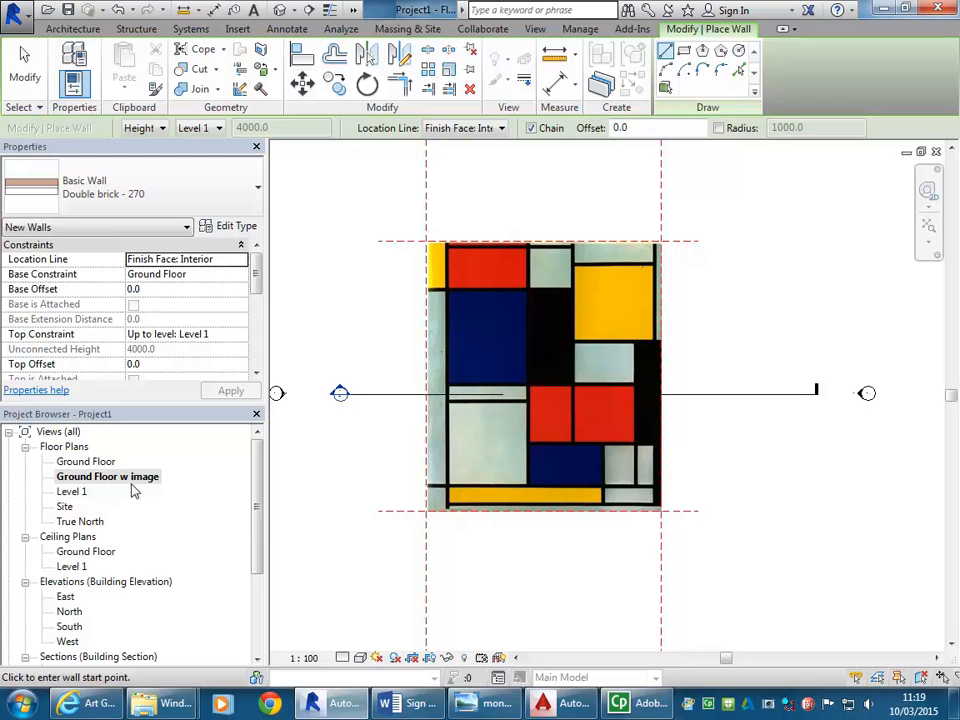
Step: Open the Ground Floor plan view without the image
double_click(85, 462)
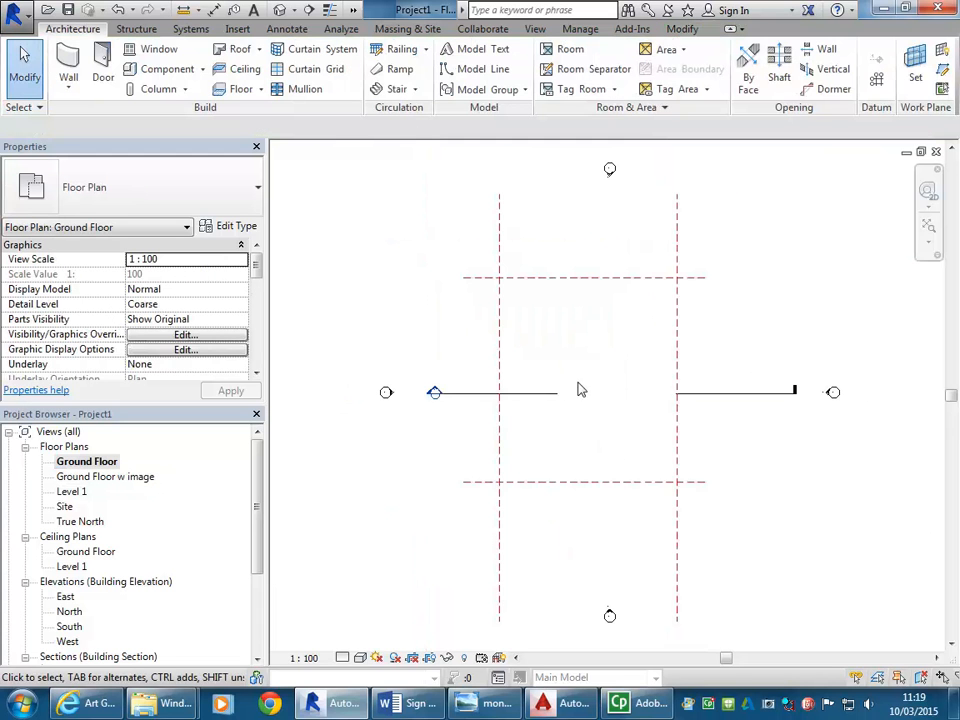
scroll(570, 390, down, 1)
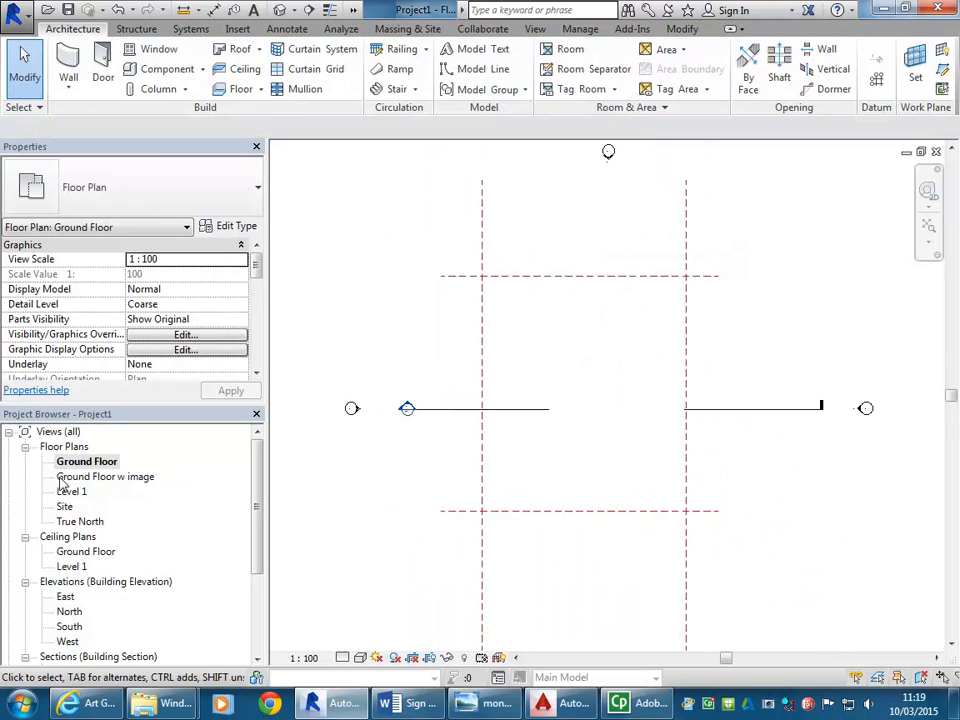
scroll(540, 361, up, 1)
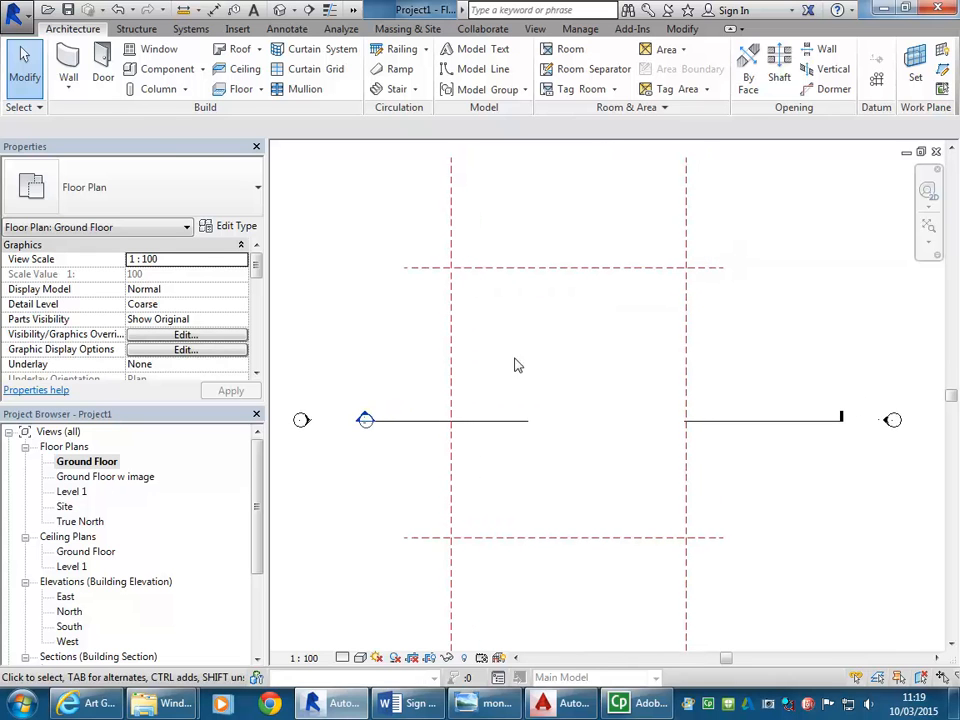
Step: Draw a closed rectangle of four Double brick - 270 walls clockwise through the reference plane intersections, starting at the upper-left one
click(68, 65)
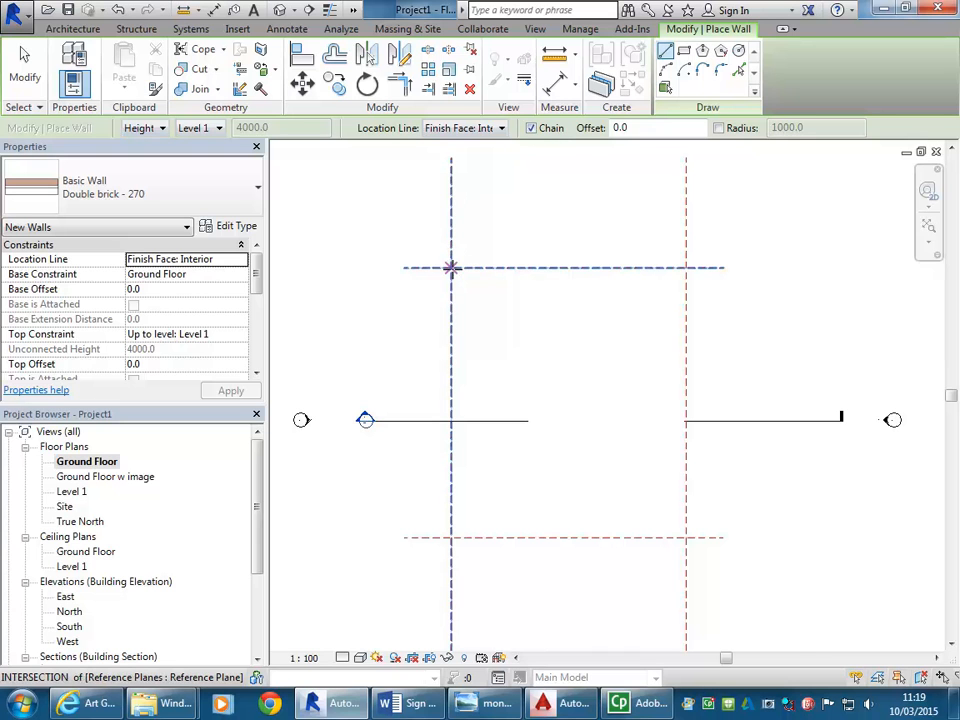
click(451, 267)
click(686, 267)
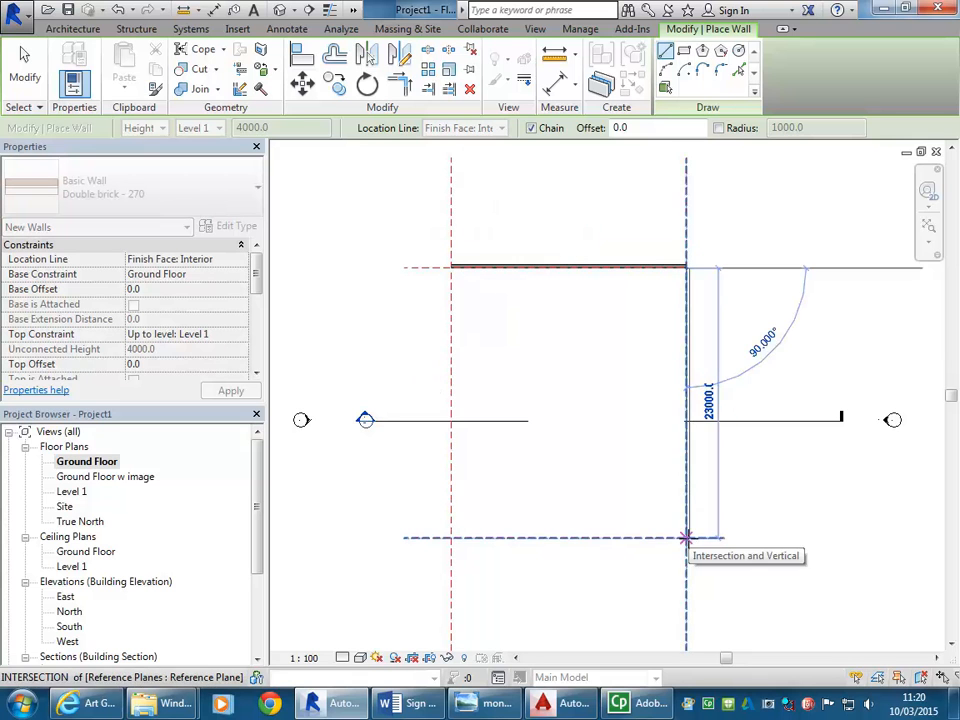
click(686, 538)
click(451, 538)
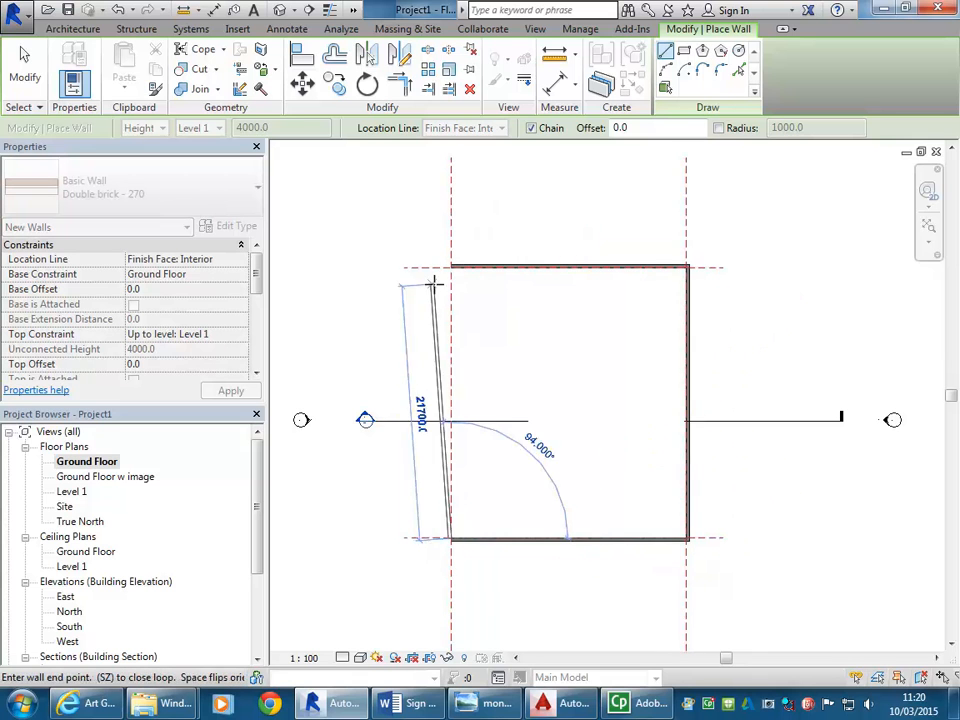
click(451, 267)
right_click(383, 216)
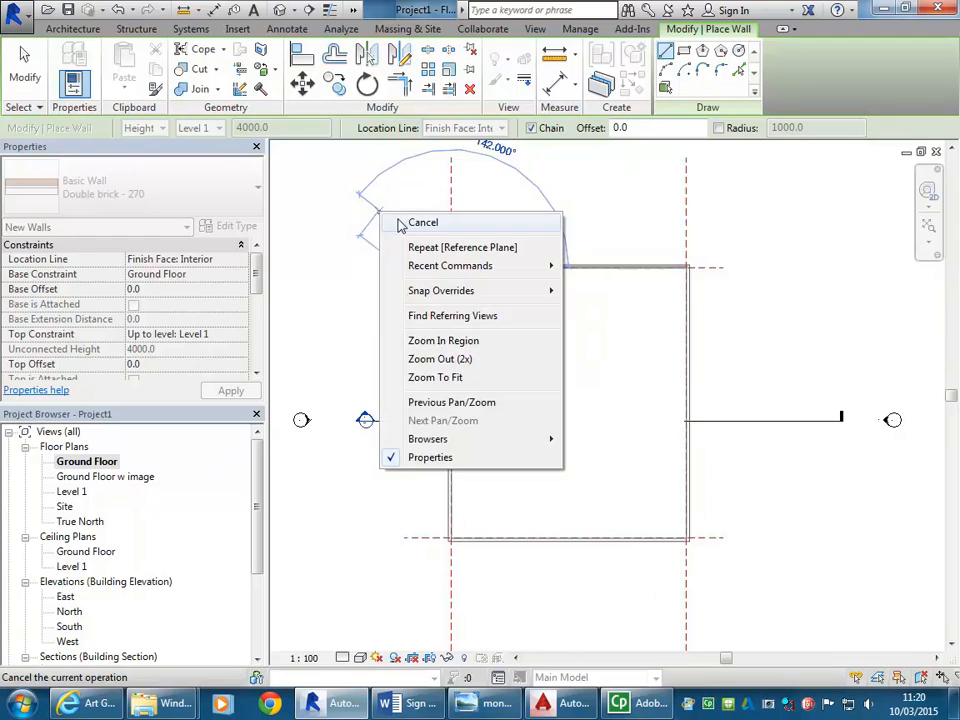
click(400, 224)
right_click(404, 217)
click(426, 229)
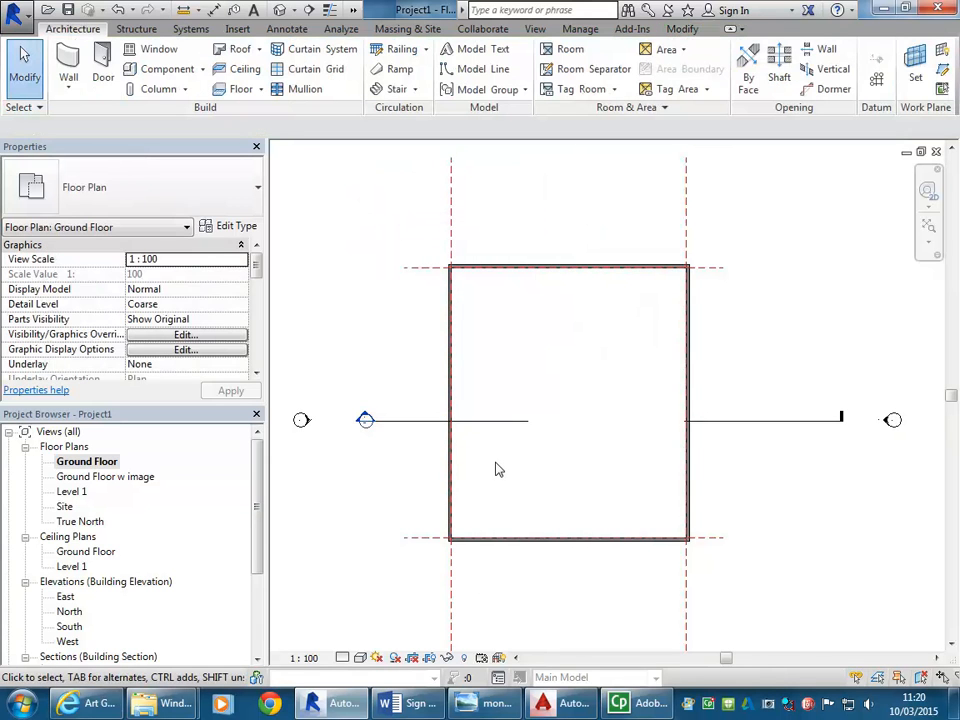
Step: Check the walls against the image's edges in the Ground Floor w image plan, and view them in the default 3D view
mouse_move(541, 372)
middle_down()
mouse_move(538, 381)
mouse_move(542, 373)
middle_up()
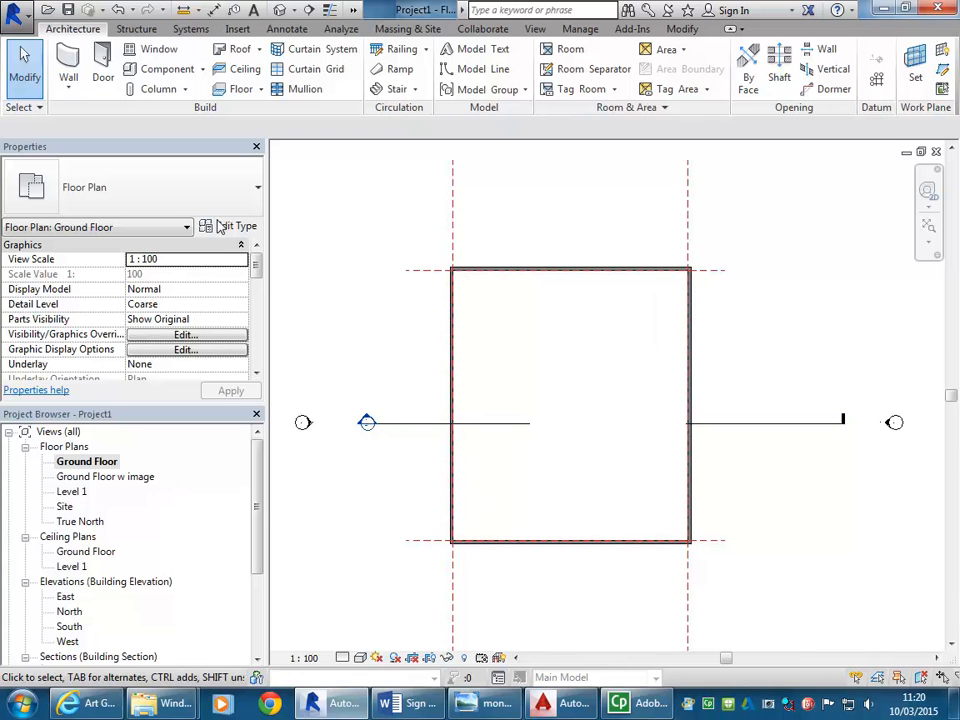
double_click(100, 477)
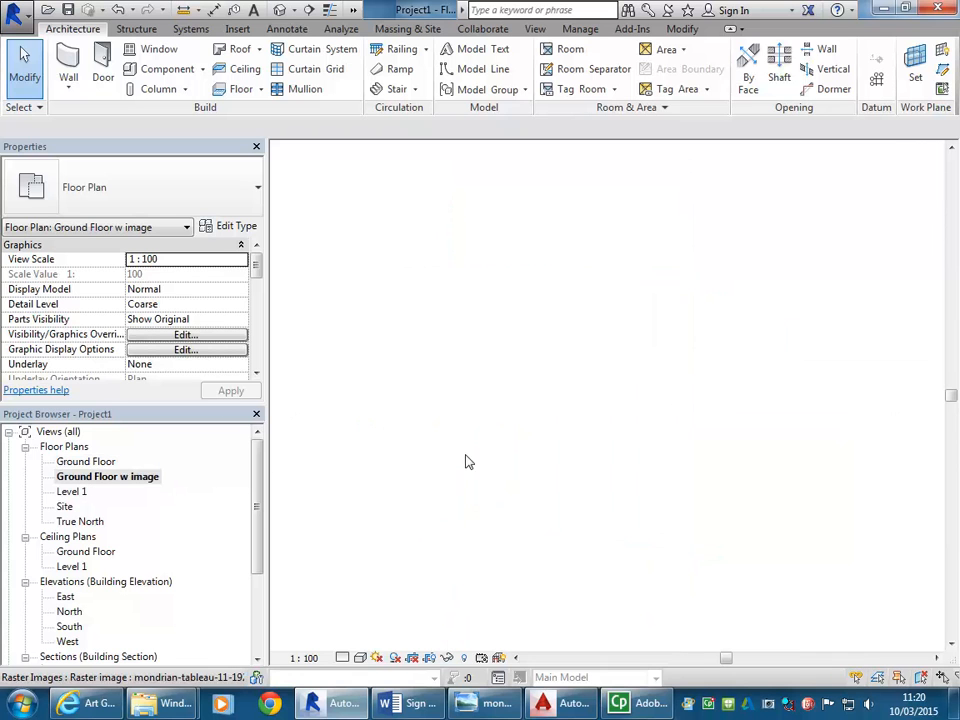
scroll(408, 213, up, 5)
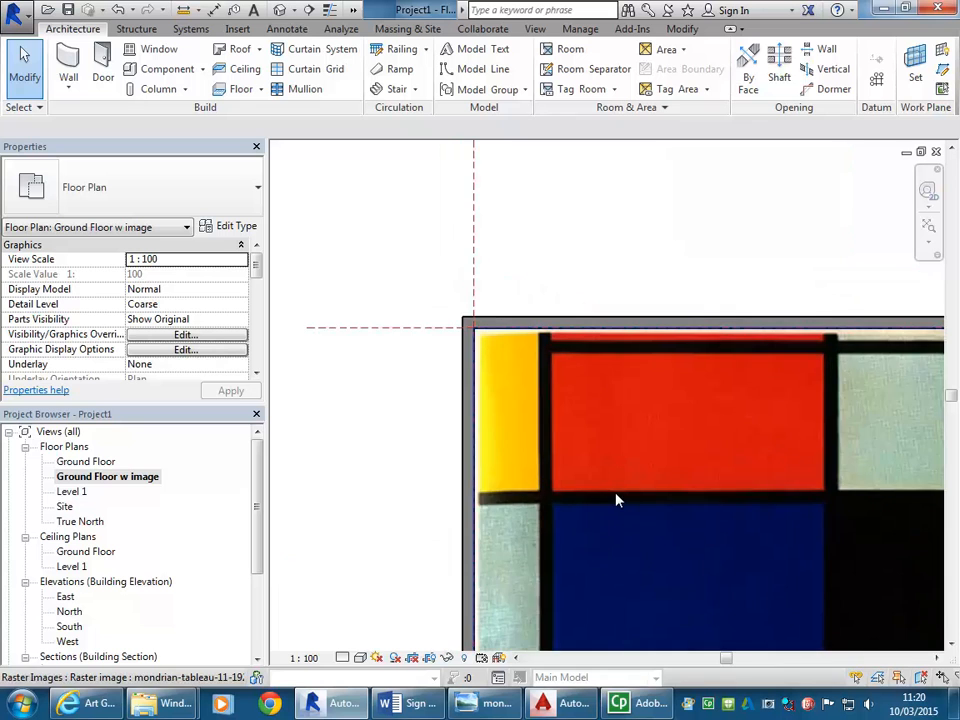
scroll(615, 499, down, 4)
middle_drag(615, 499, 568, 347)
middle_drag(454, 287, 409, 283)
click(281, 10)
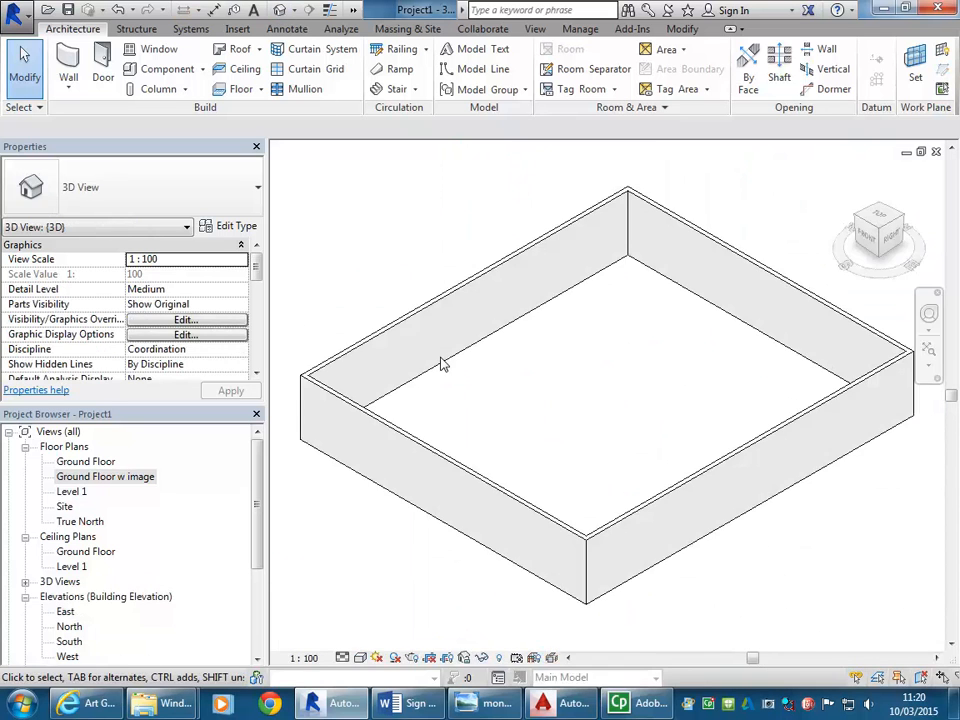